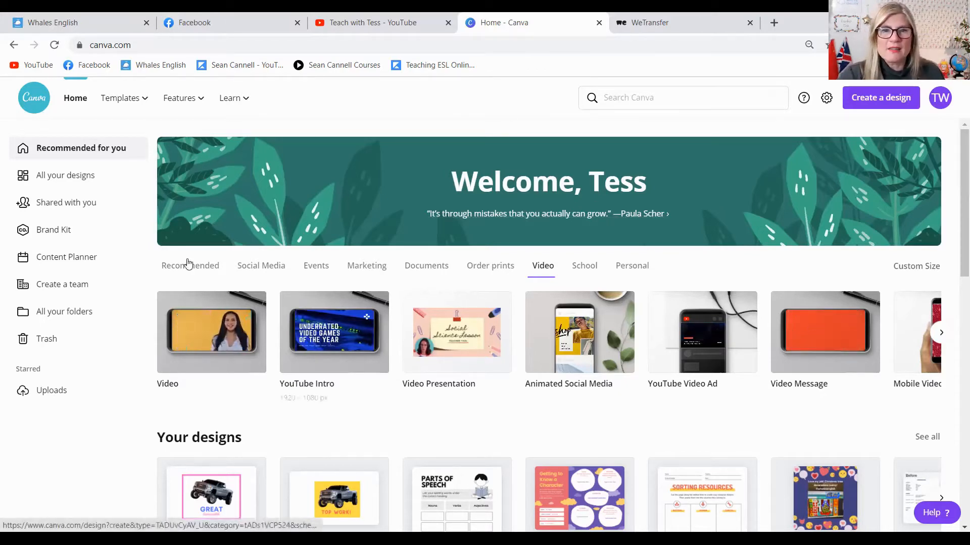
Open the Worksheet templates from the Education template category.
{"action": "left_click", "coordinate": [133, 98]}
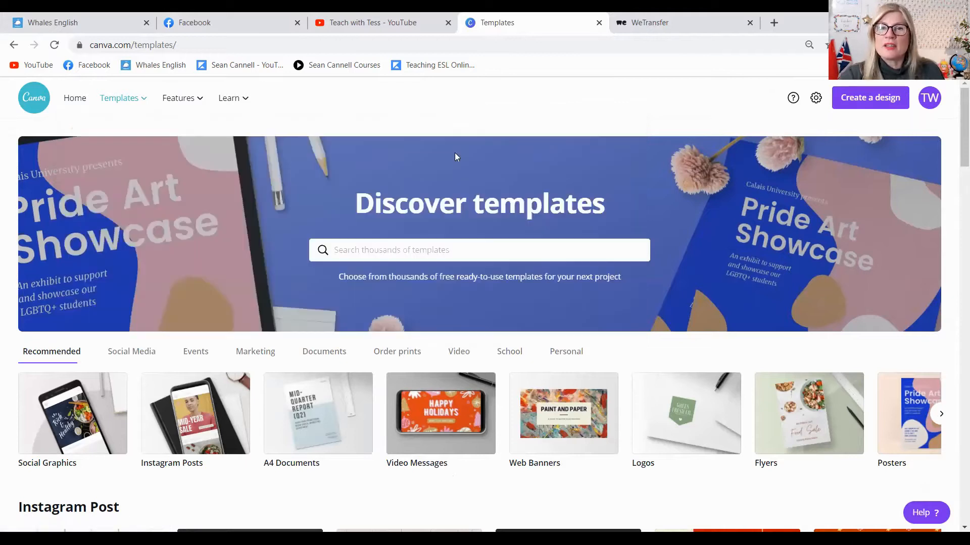
{"action": "mouse_move", "coordinate": [121, 98]}
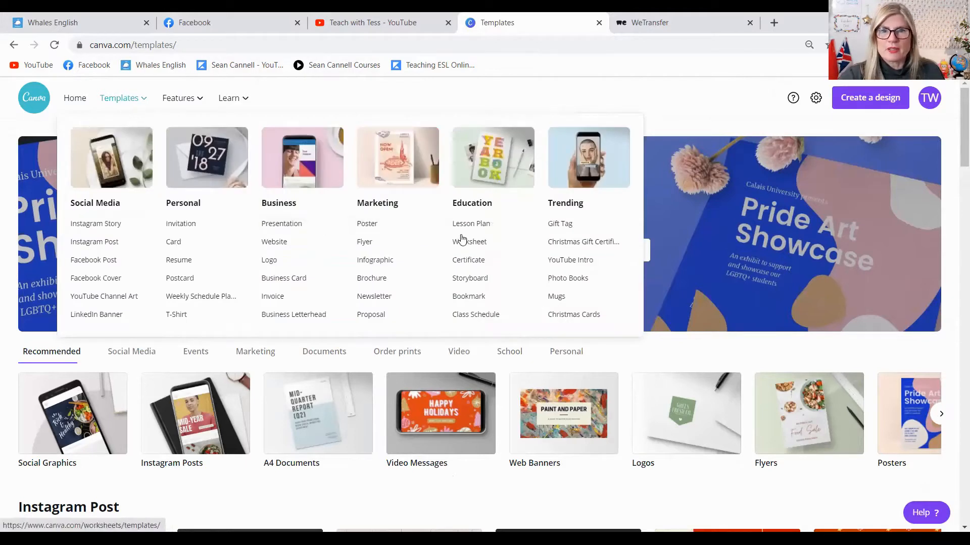
{"action": "left_click", "coordinate": [482, 242]}
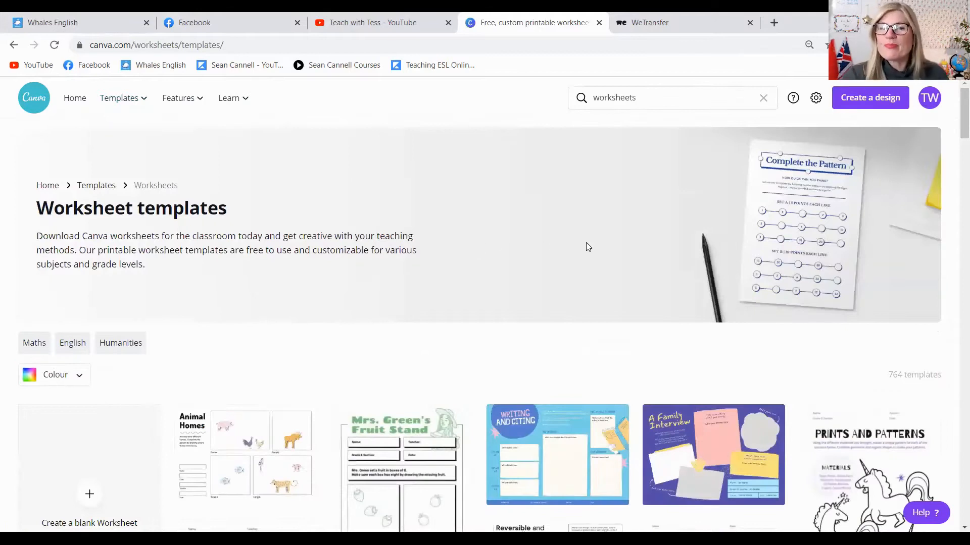
{"action": "scroll", "coordinate": [585, 246], "scroll_direction": "down", "scroll_amount": 1}
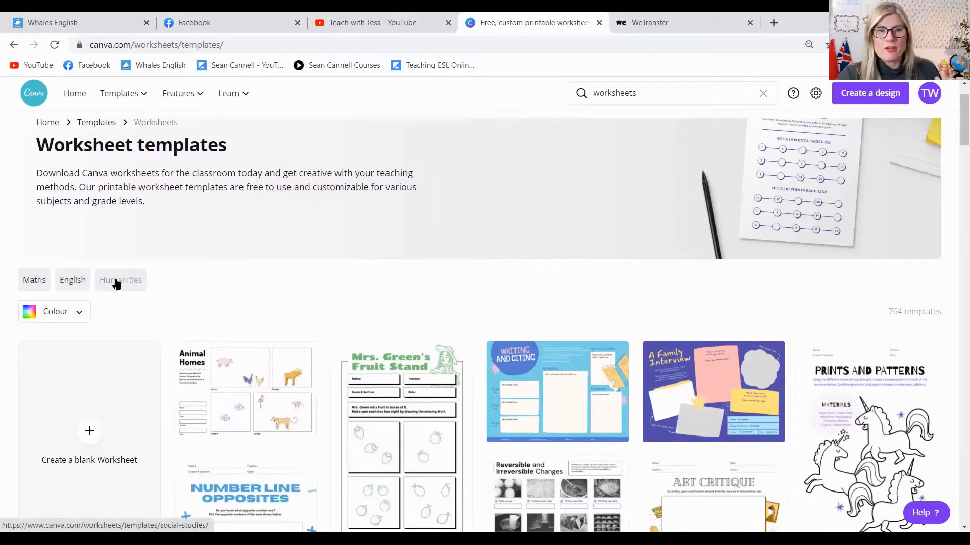
Try filtering the worksheet templates by black, and clear the colour filter.
{"action": "left_click", "coordinate": [58, 316]}
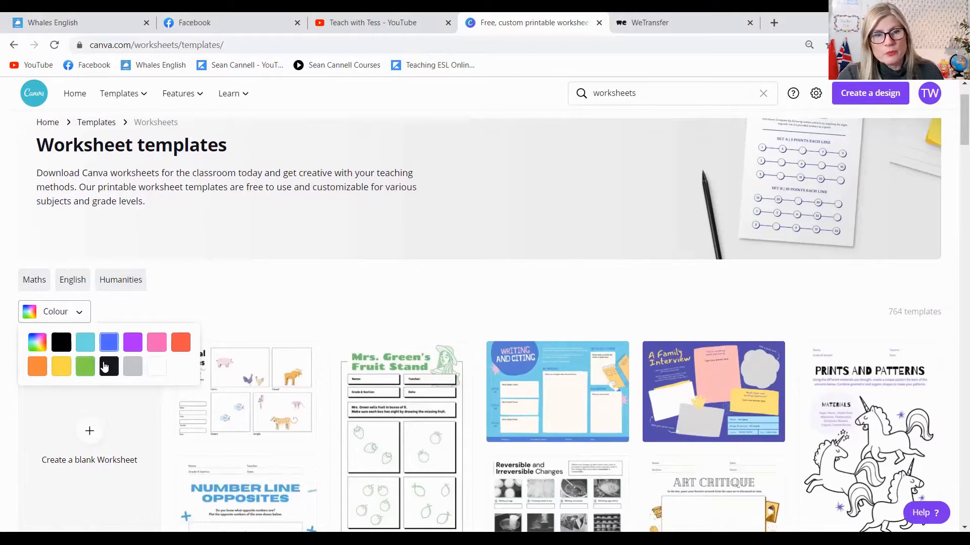
{"action": "left_click", "coordinate": [108, 366]}
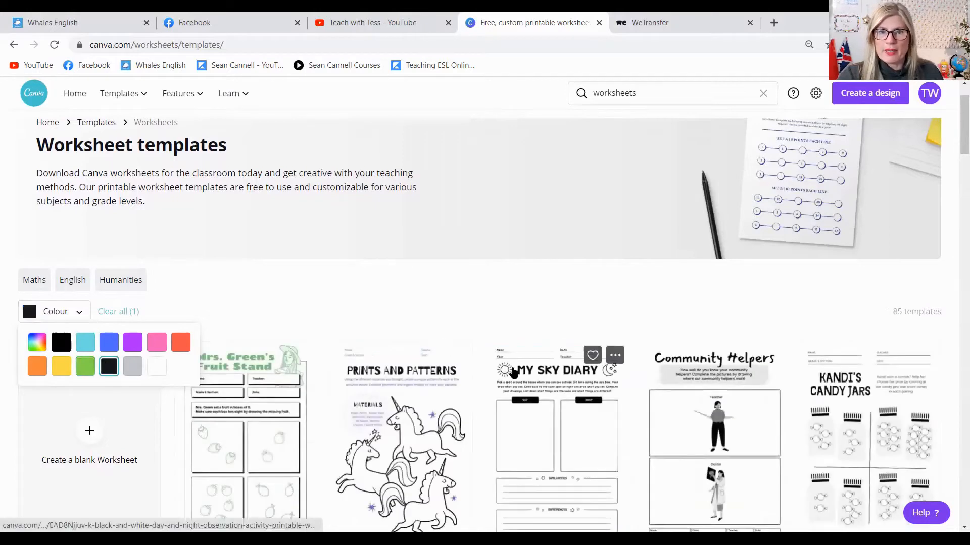
{"action": "scroll", "coordinate": [512, 374], "scroll_direction": "down", "scroll_amount": 7}
{"action": "scroll", "coordinate": [59, 325], "scroll_direction": "up", "scroll_amount": 7}
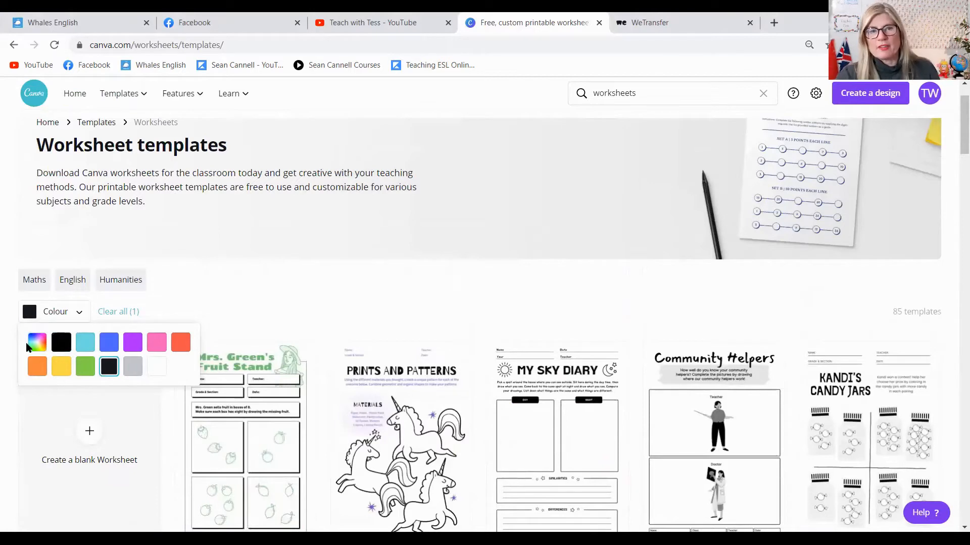
{"action": "left_click", "coordinate": [39, 344]}
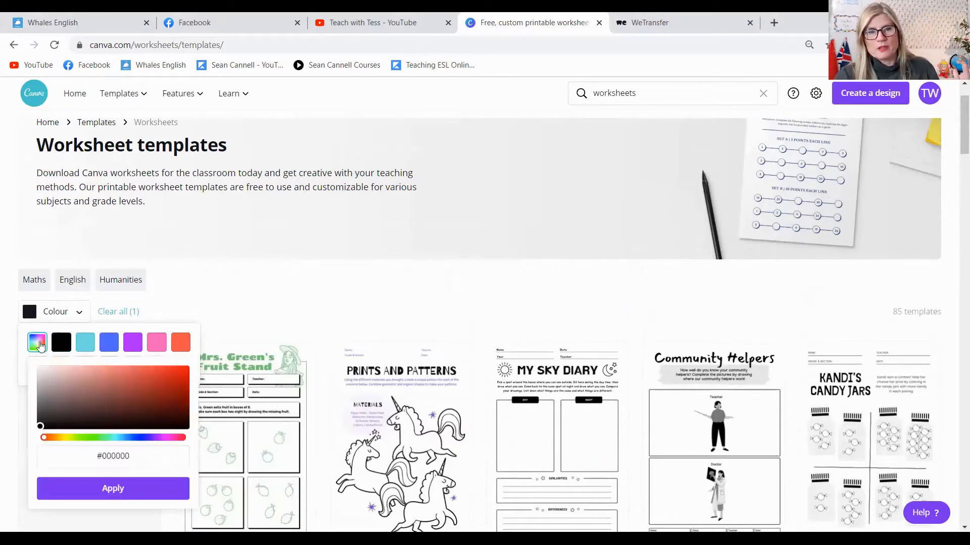
{"action": "left_click", "coordinate": [118, 311]}
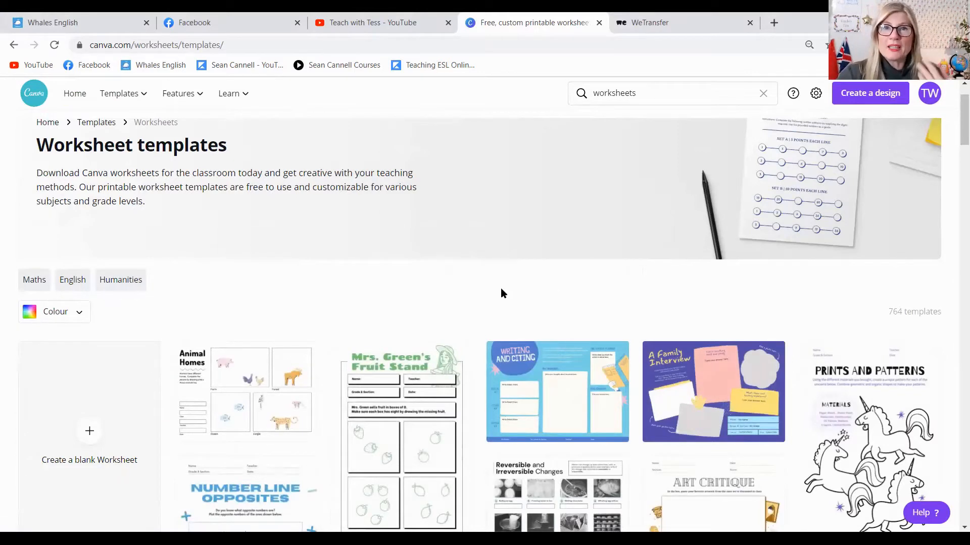
Narrow the worksheet templates to the English subject.
{"action": "scroll", "coordinate": [501, 292], "scroll_direction": "down", "scroll_amount": 4}
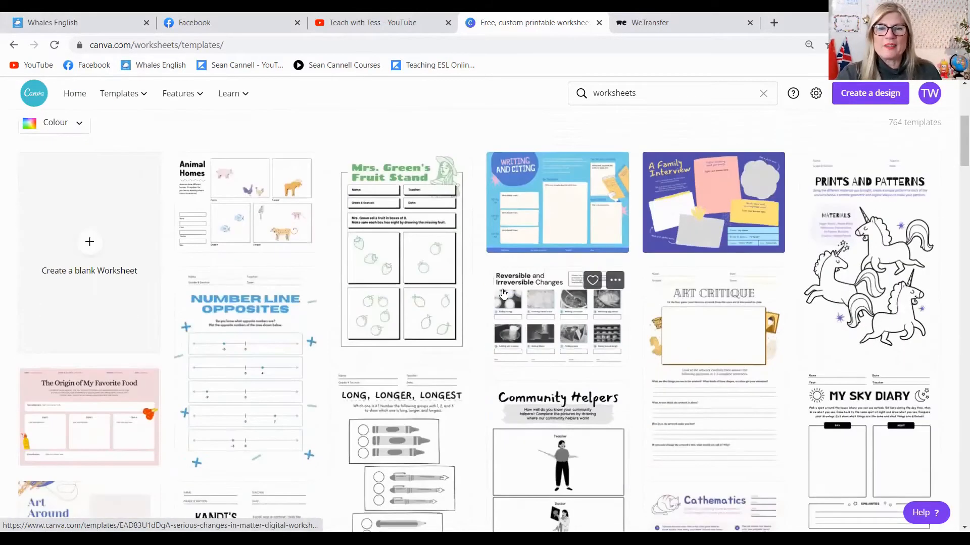
{"action": "scroll", "coordinate": [371, 277], "scroll_direction": "up", "scroll_amount": 5}
{"action": "left_click", "coordinate": [86, 339]}
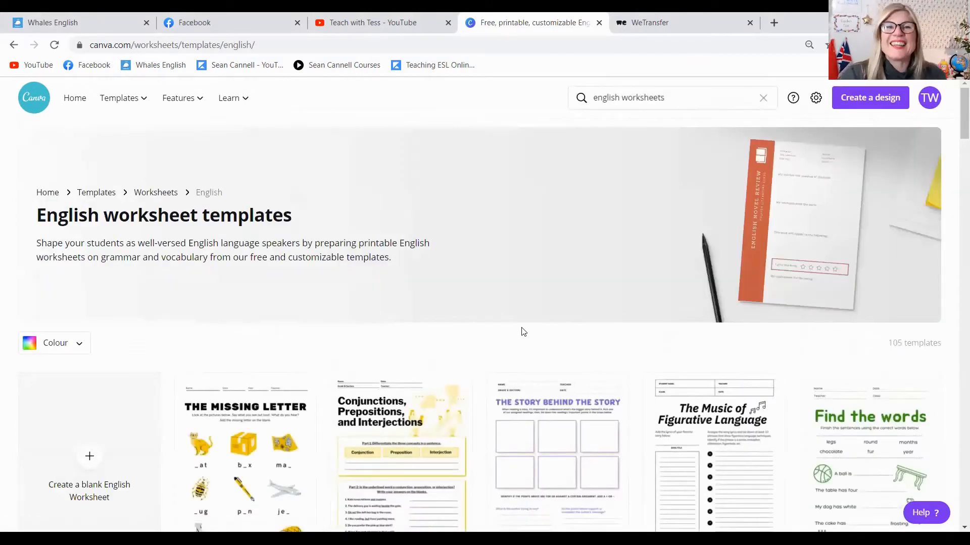
Find the Parts of Speech Worksheet among the English templates and open it as a new editable design.
{"action": "scroll", "coordinate": [523, 332], "scroll_direction": "down", "scroll_amount": 6}
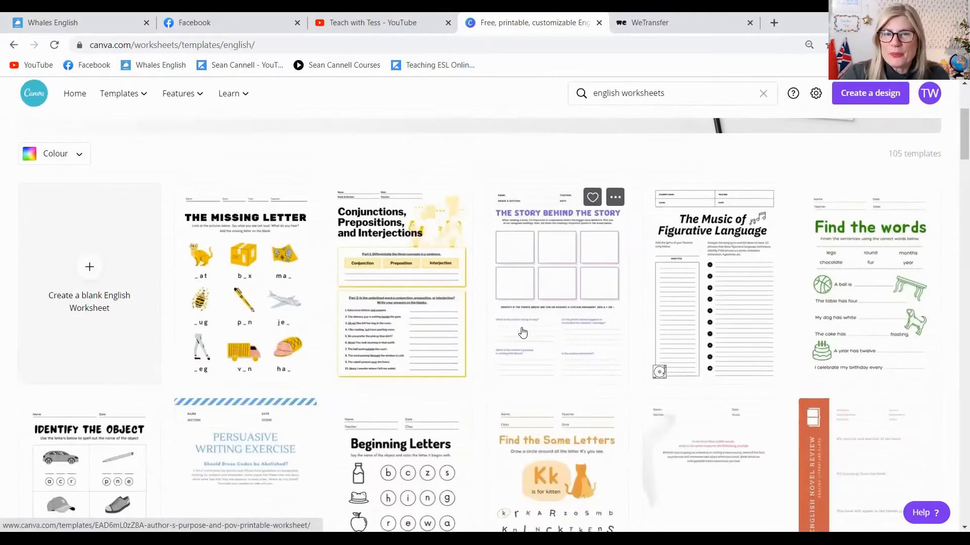
{"action": "scroll", "coordinate": [523, 332], "scroll_direction": "down", "scroll_amount": 6}
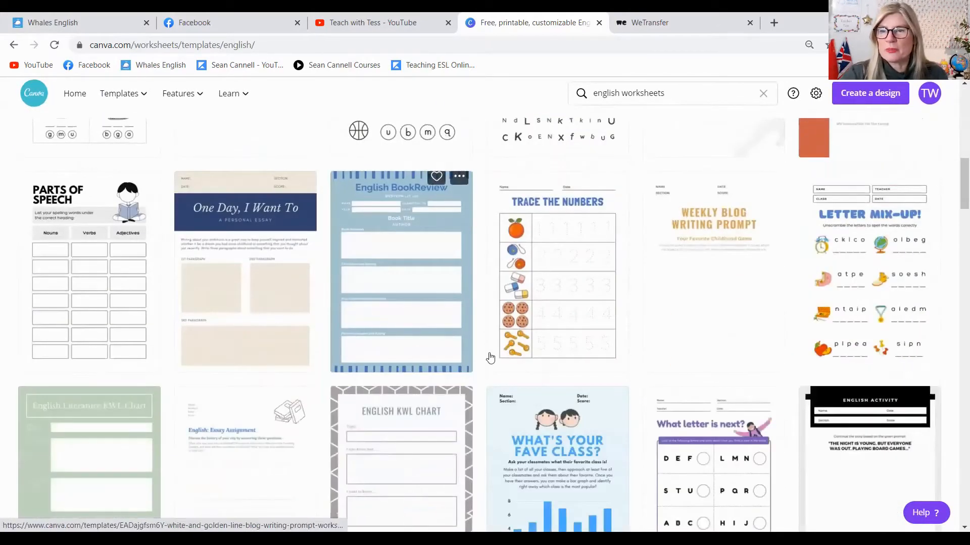
{"action": "left_click", "coordinate": [87, 193]}
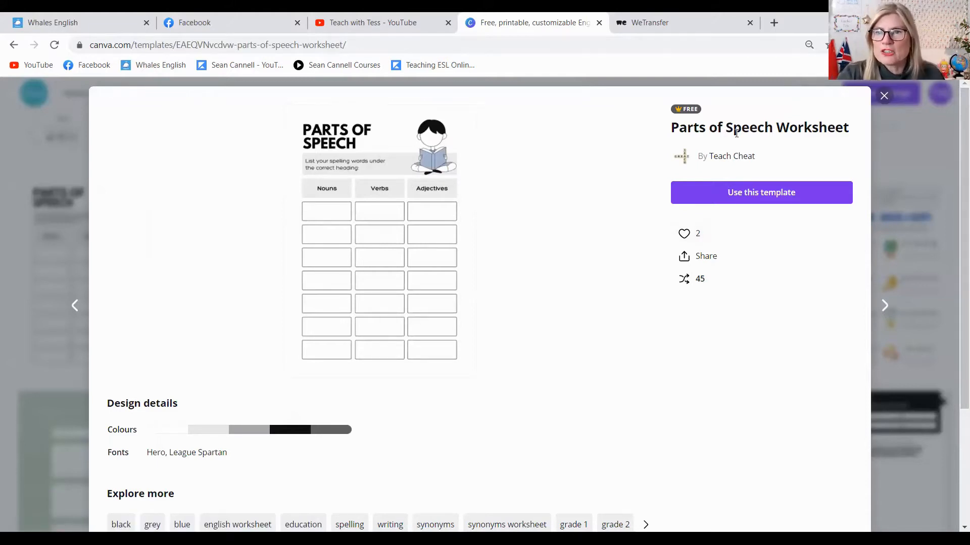
{"action": "left_click", "coordinate": [744, 192]}
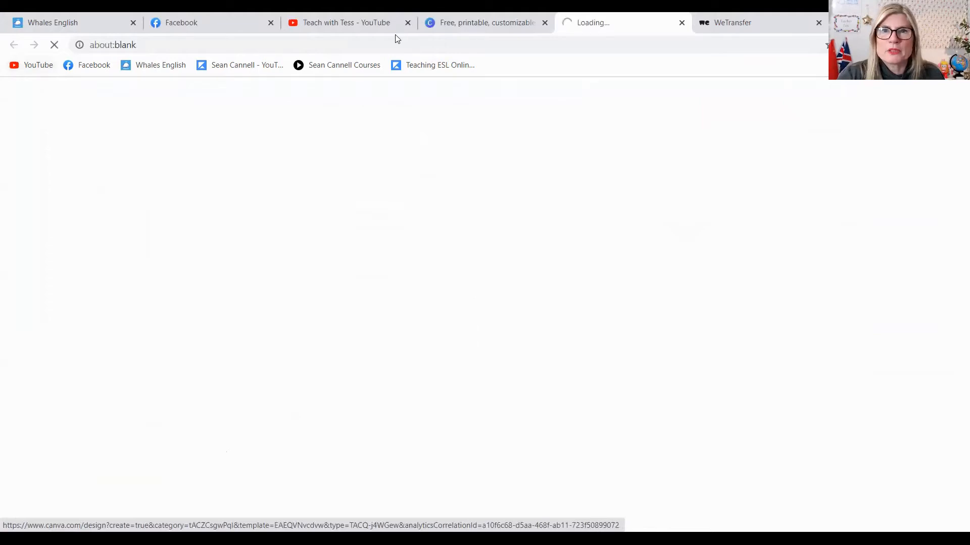
{"action": "left_click", "coordinate": [468, 21]}
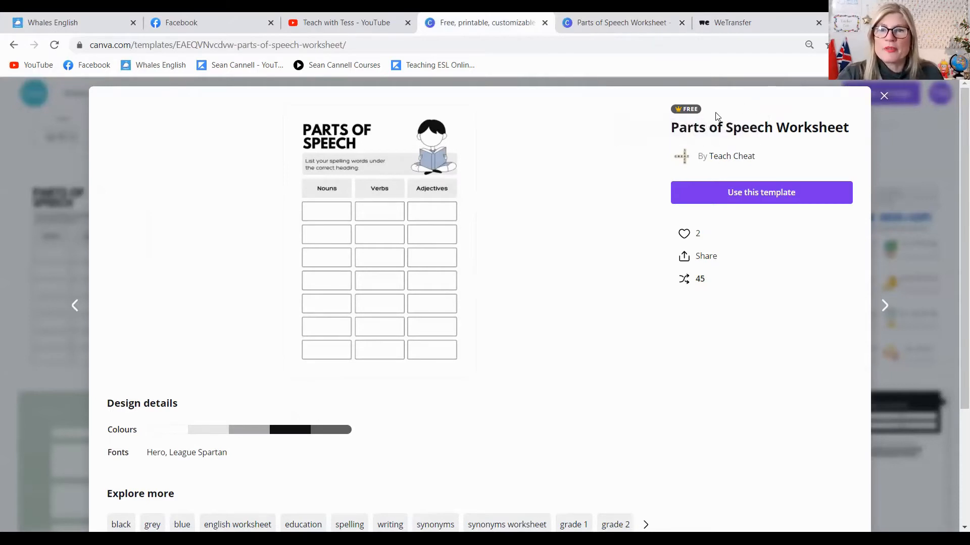
{"action": "left_click", "coordinate": [697, 170]}
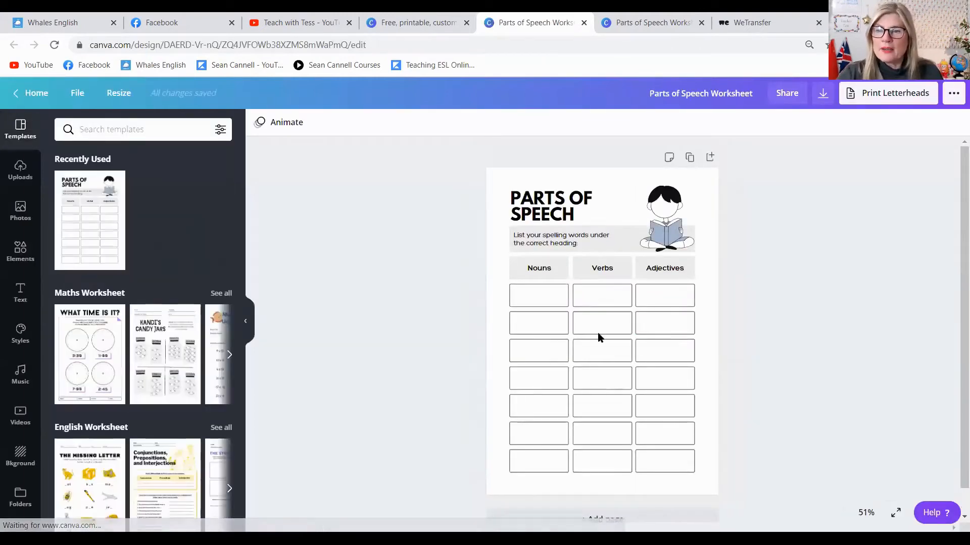
Change the font of the "PARTS OF SPEECH" title to Summer.
{"action": "left_click", "coordinate": [866, 513]}
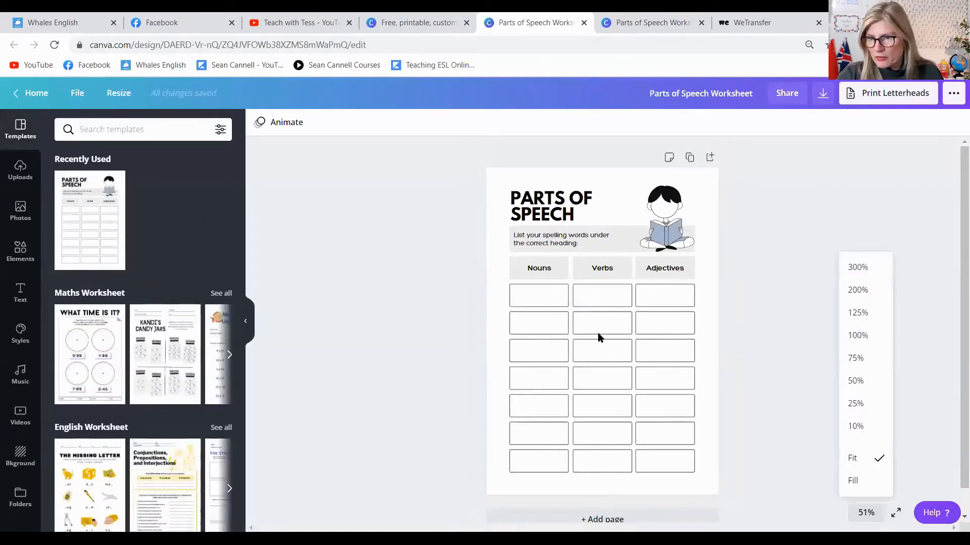
{"action": "left_click", "coordinate": [856, 358]}
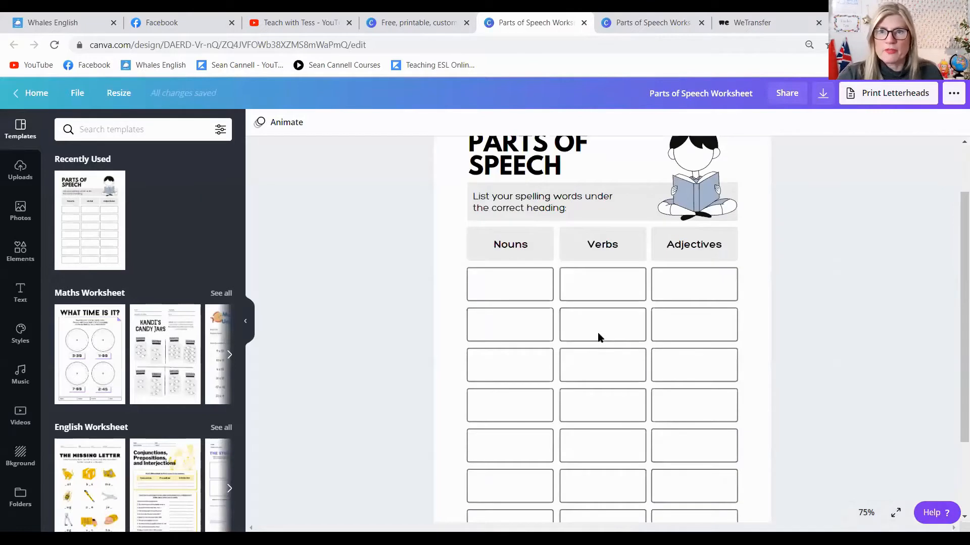
{"action": "scroll", "coordinate": [616, 318], "scroll_direction": "up", "scroll_amount": 1}
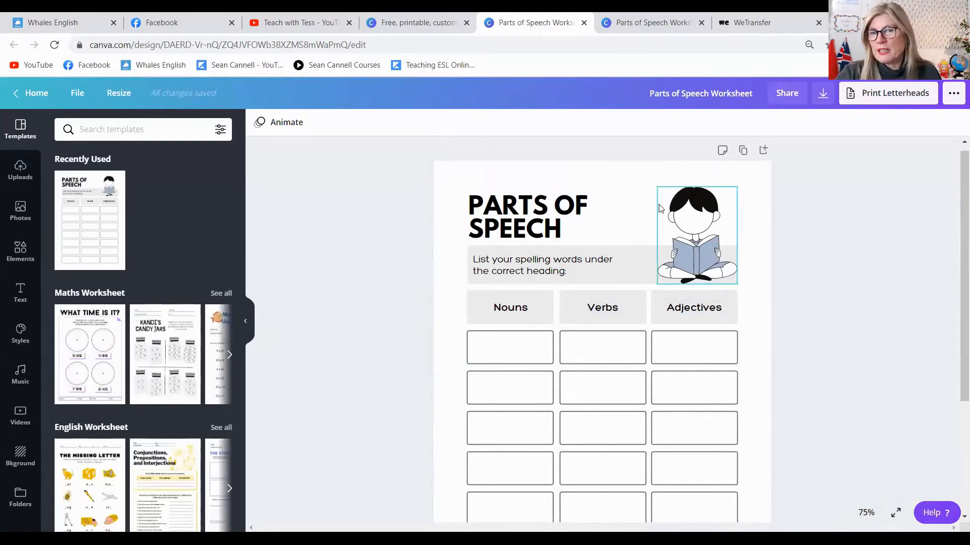
{"action": "left_click", "coordinate": [528, 228]}
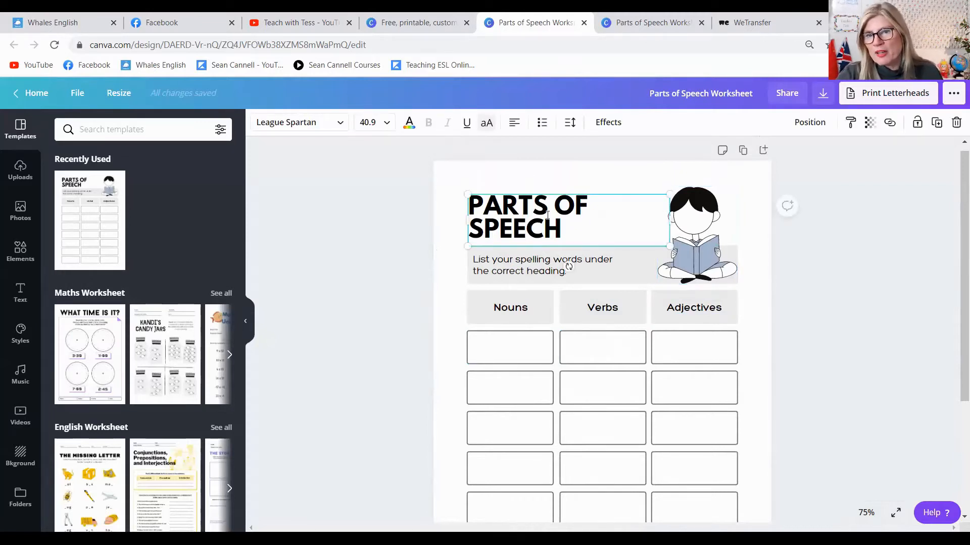
{"action": "left_click_drag", "start_coordinate": [573, 232], "coordinate": [458, 199]}
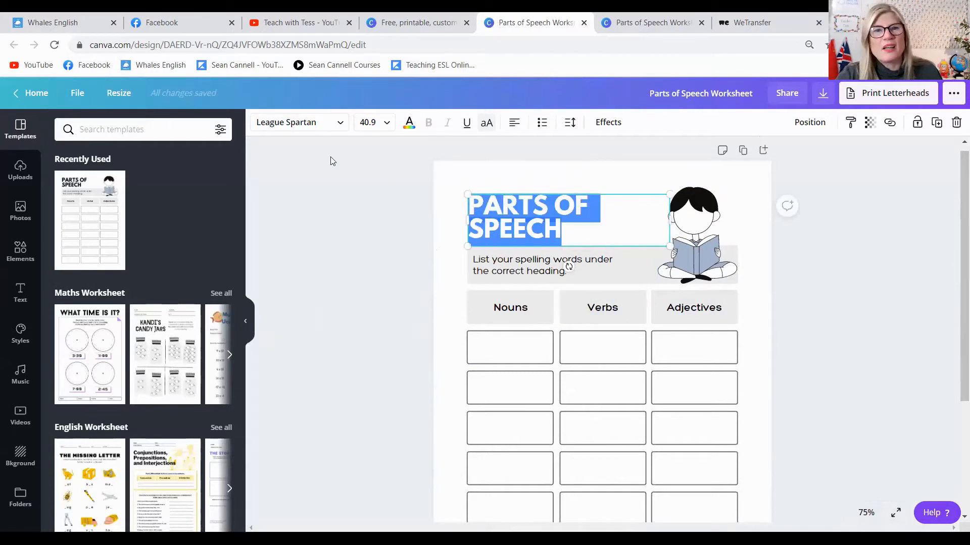
{"action": "left_click", "coordinate": [342, 126]}
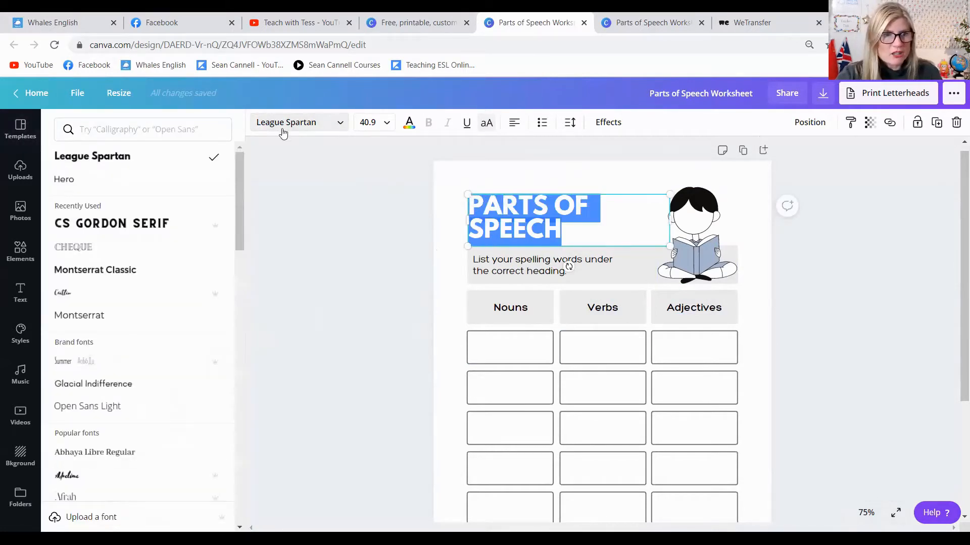
{"action": "scroll", "coordinate": [122, 172], "scroll_direction": "down", "scroll_amount": 2}
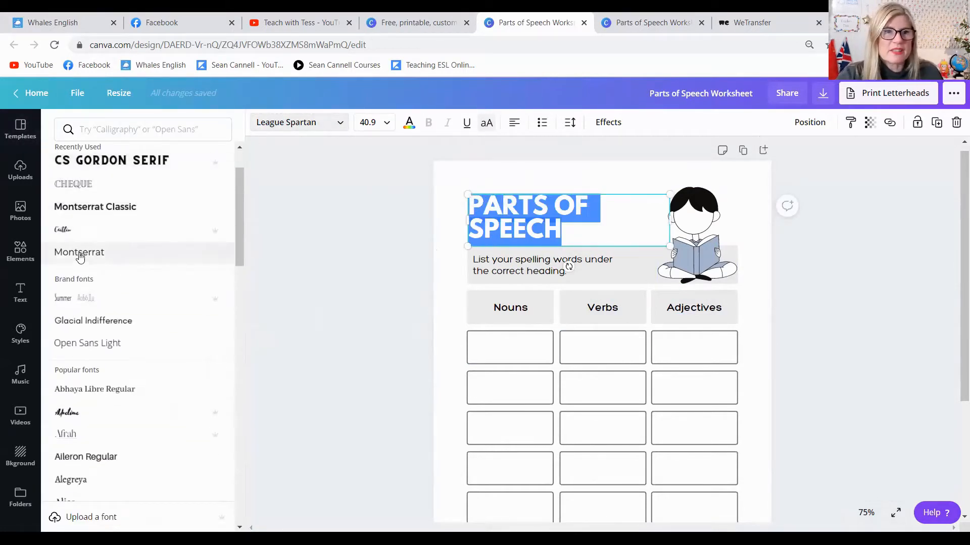
{"action": "scroll", "coordinate": [79, 257], "scroll_direction": "down", "scroll_amount": 5}
{"action": "scroll", "coordinate": [141, 248], "scroll_direction": "up", "scroll_amount": 3}
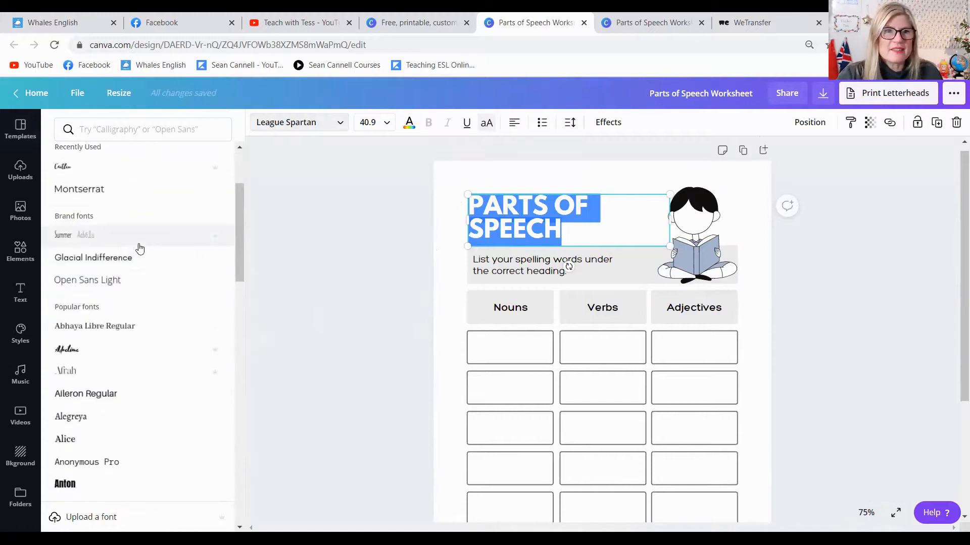
{"action": "left_click", "coordinate": [87, 241]}
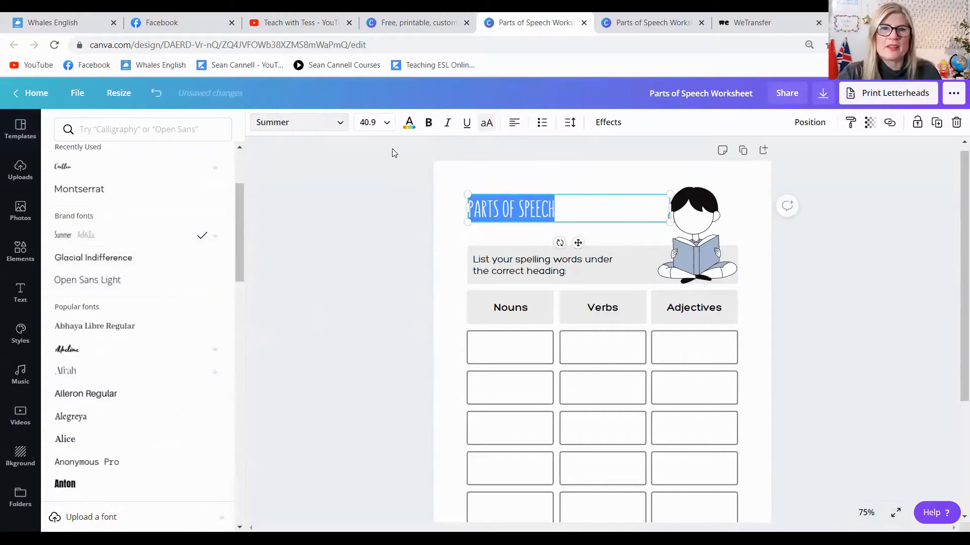
Set the "PARTS OF SPEECH" title's font size to 64 and move the title slightly up on the page.
{"action": "left_click", "coordinate": [367, 122]}
{"action": "scroll", "coordinate": [367, 376], "scroll_direction": "down", "scroll_amount": 3}
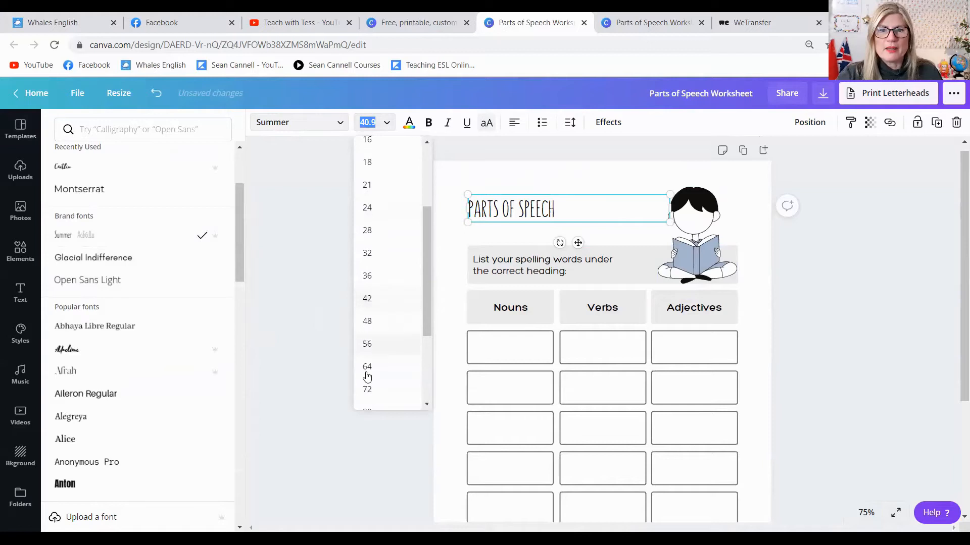
{"action": "left_click", "coordinate": [368, 367]}
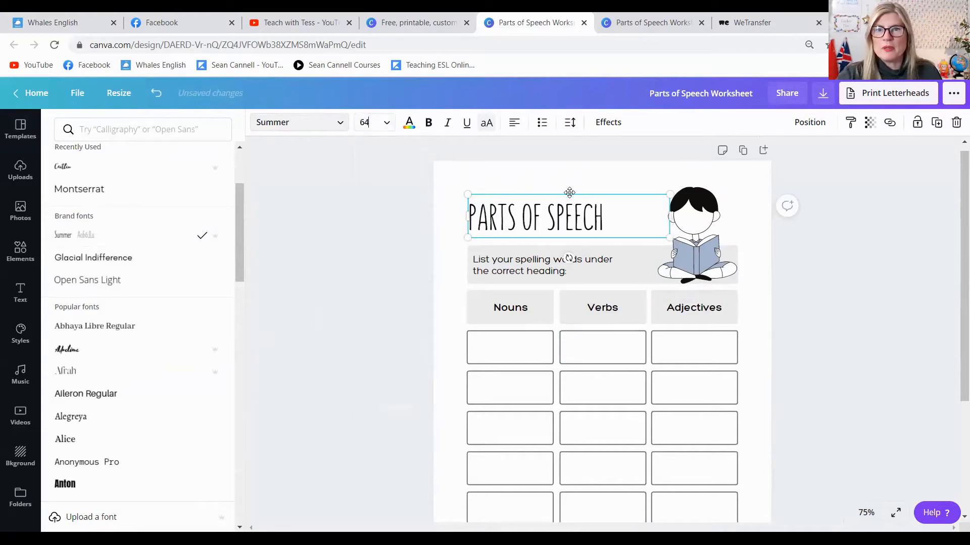
{"action": "left_click_drag", "start_coordinate": [568, 190], "coordinate": [568, 173]}
{"action": "double_click", "coordinate": [603, 200]}
{"action": "left_click", "coordinate": [603, 200]}
{"action": "left_click_drag", "start_coordinate": [604, 200], "coordinate": [467, 208]}
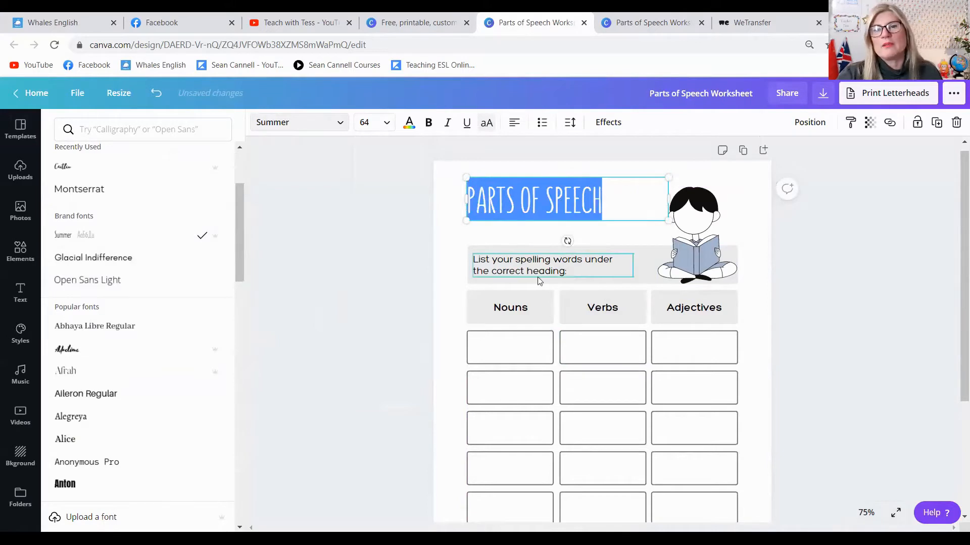
{"action": "left_click", "coordinate": [596, 251]}
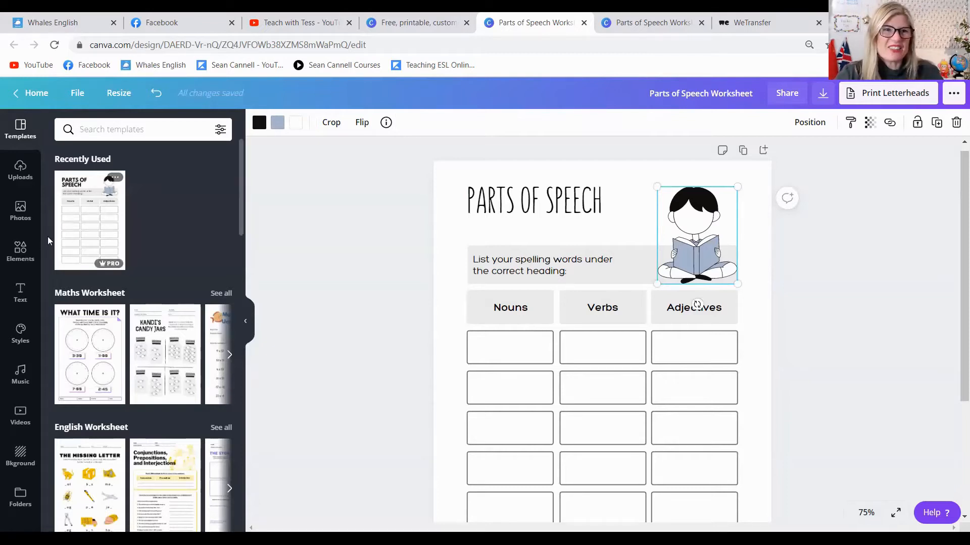
Browse the graphic element collections, from the basic lines and shapes through the themed illustration sets.
{"action": "left_click", "coordinate": [21, 245]}
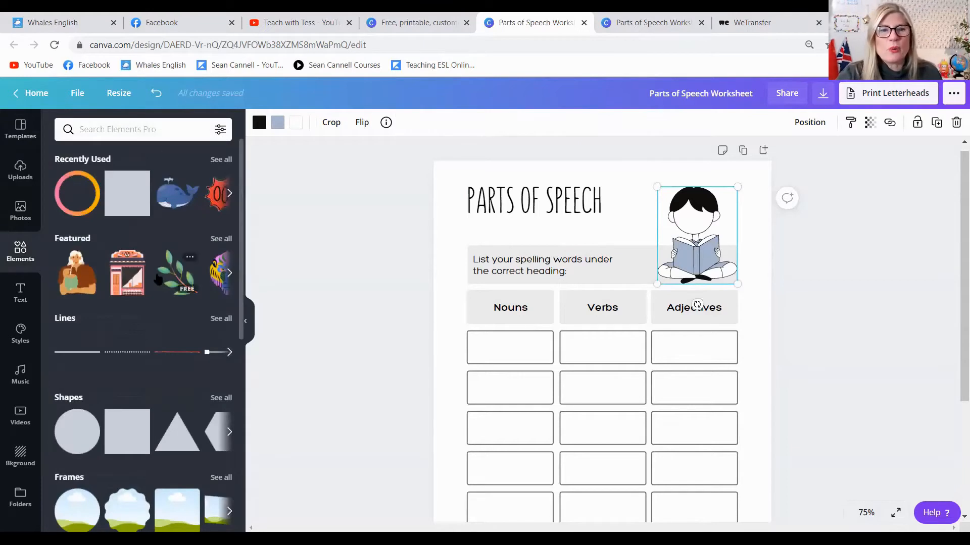
{"action": "scroll", "coordinate": [156, 284], "scroll_direction": "down", "scroll_amount": 8}
{"action": "scroll", "coordinate": [156, 284], "scroll_direction": "down", "scroll_amount": 7}
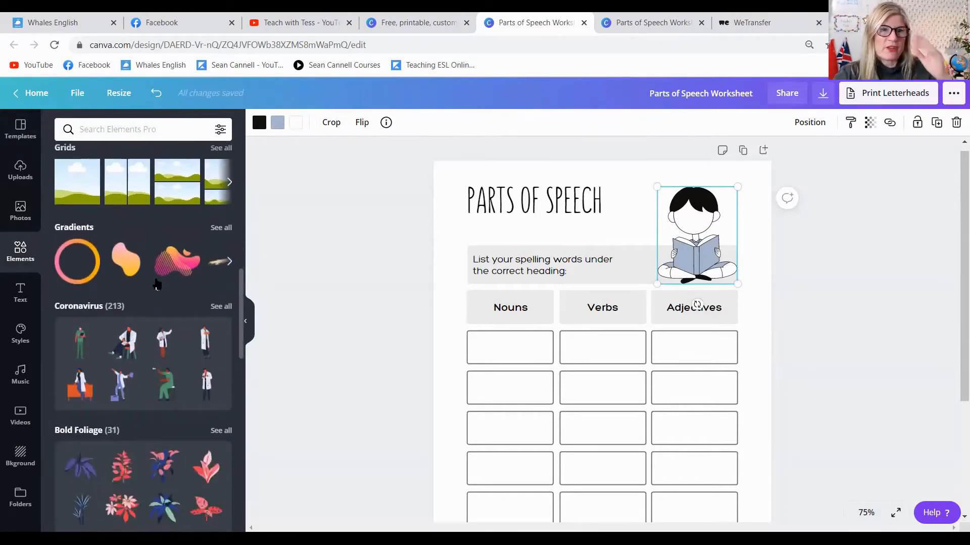
{"action": "scroll", "coordinate": [156, 285], "scroll_direction": "down", "scroll_amount": 10}
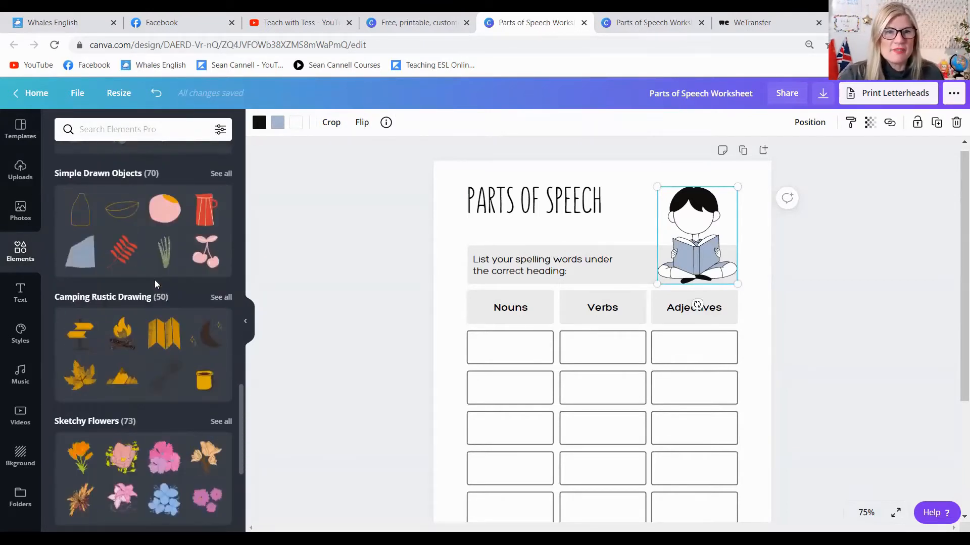
{"action": "scroll", "coordinate": [155, 286], "scroll_direction": "down", "scroll_amount": 12}
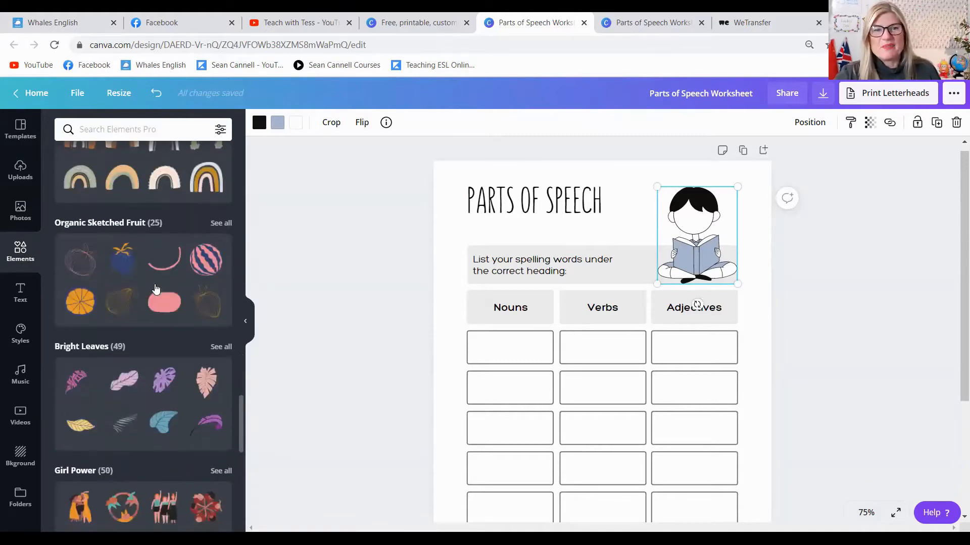
{"action": "scroll", "coordinate": [155, 288], "scroll_direction": "down", "scroll_amount": 10}
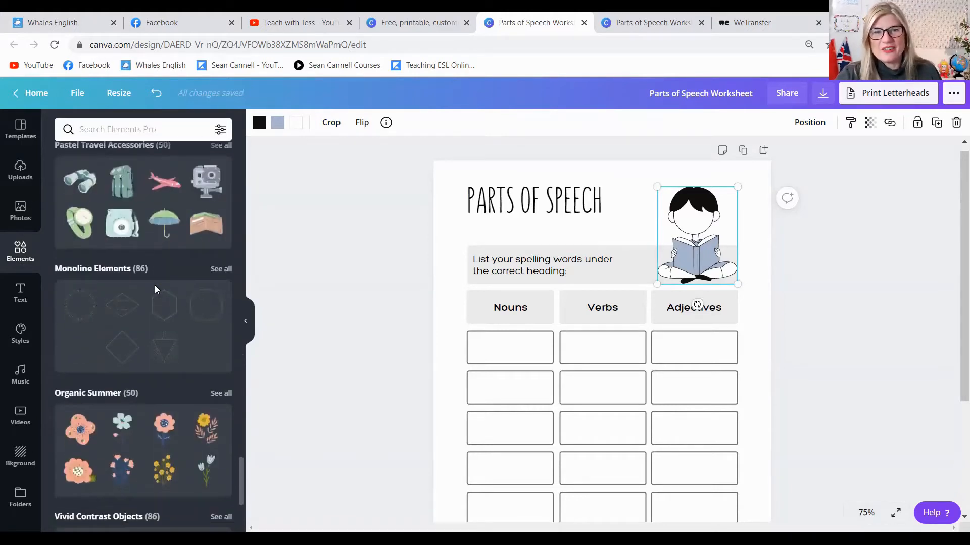
{"action": "scroll", "coordinate": [154, 290], "scroll_direction": "down", "scroll_amount": 8}
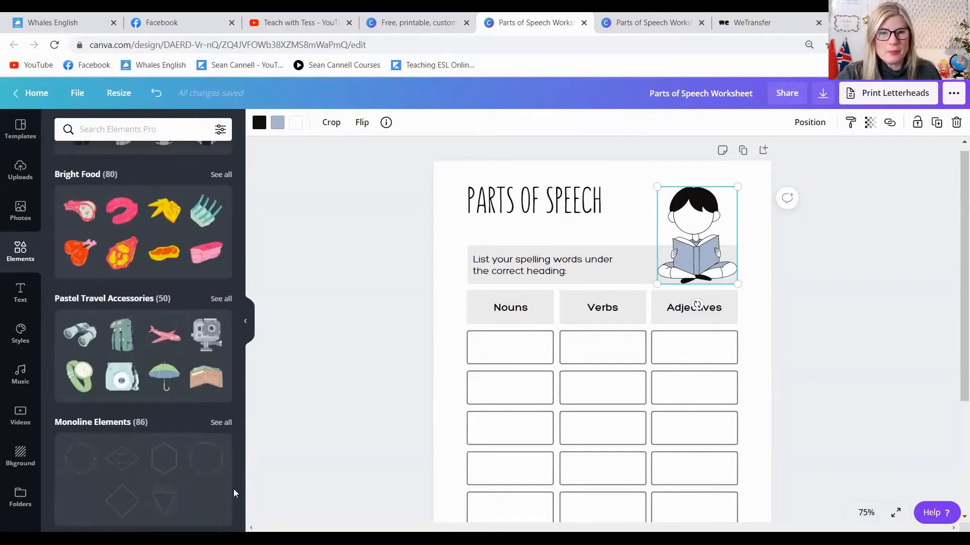
{"action": "left_click_drag", "start_coordinate": [239, 479], "coordinate": [250, 151]}
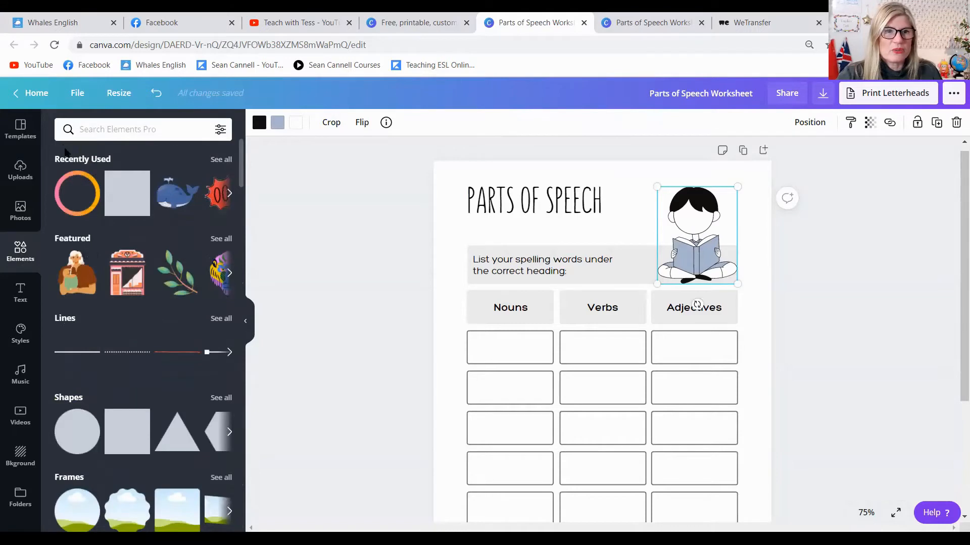
Delete the reading-child illustration from the worksheet and look through the full Featured graphics collection for a replacement.
{"action": "left_click", "coordinate": [218, 240]}
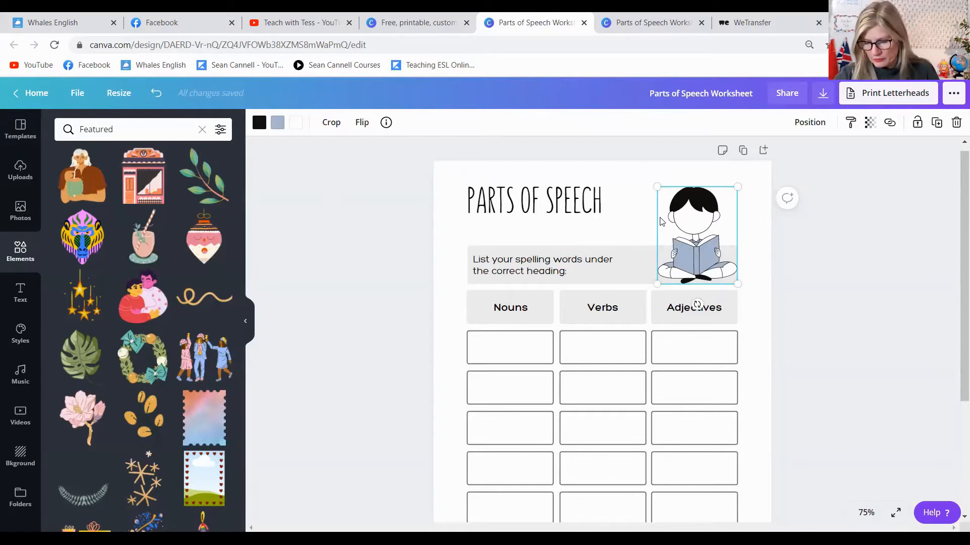
{"action": "key", "text": "Delete"}
{"action": "scroll", "coordinate": [182, 286], "scroll_direction": "down", "scroll_amount": 3}
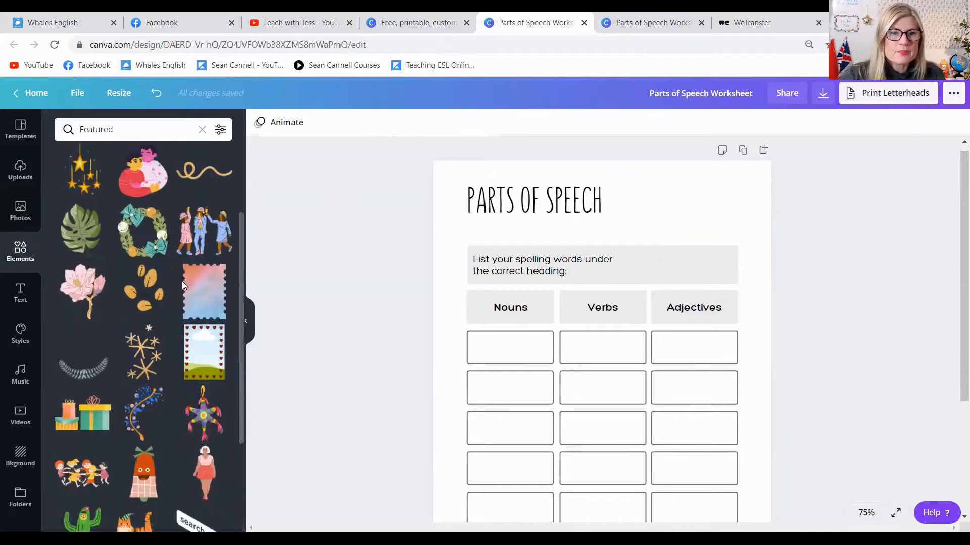
{"action": "scroll", "coordinate": [183, 285], "scroll_direction": "down", "scroll_amount": 5}
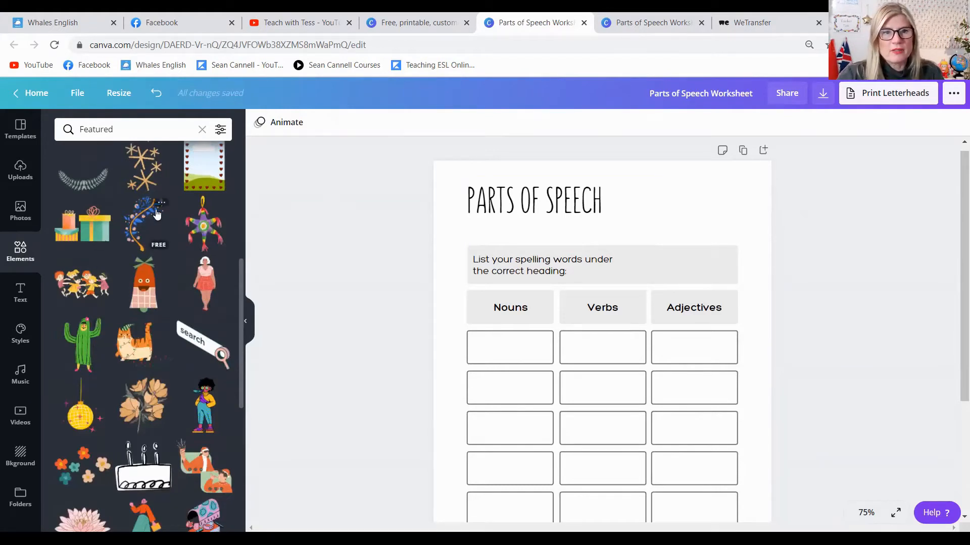
{"action": "scroll", "coordinate": [192, 361], "scroll_direction": "down", "scroll_amount": 8}
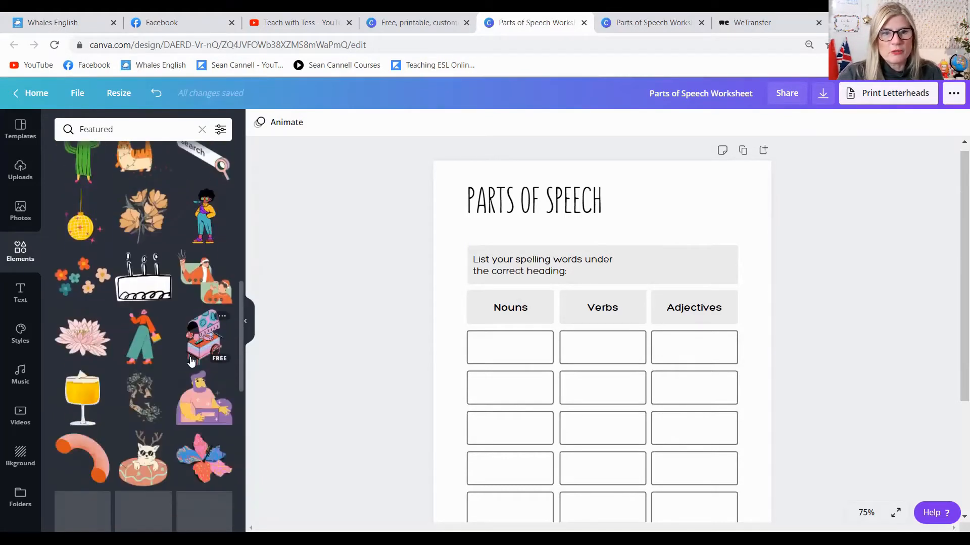
{"action": "scroll", "coordinate": [189, 367], "scroll_direction": "down", "scroll_amount": 8}
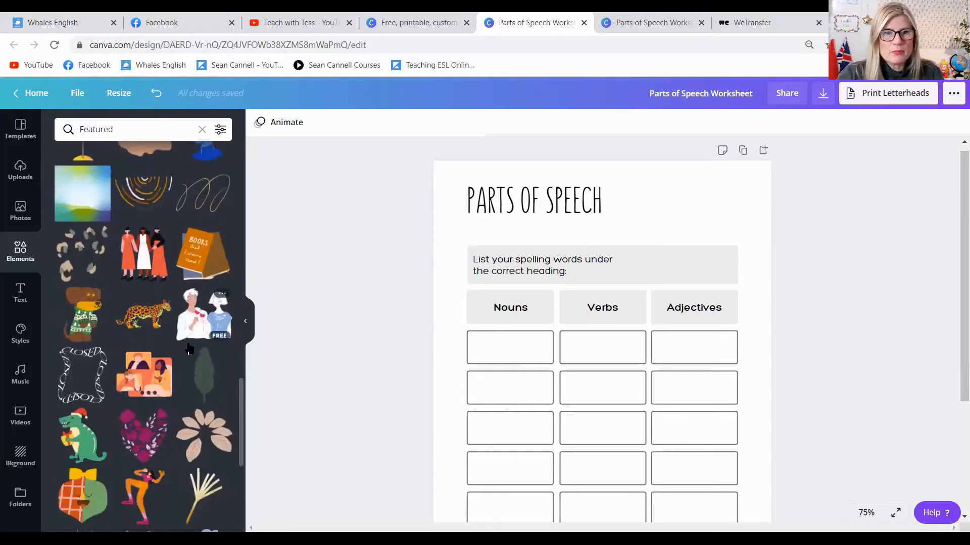
{"action": "scroll", "coordinate": [190, 374], "scroll_direction": "down", "scroll_amount": 6}
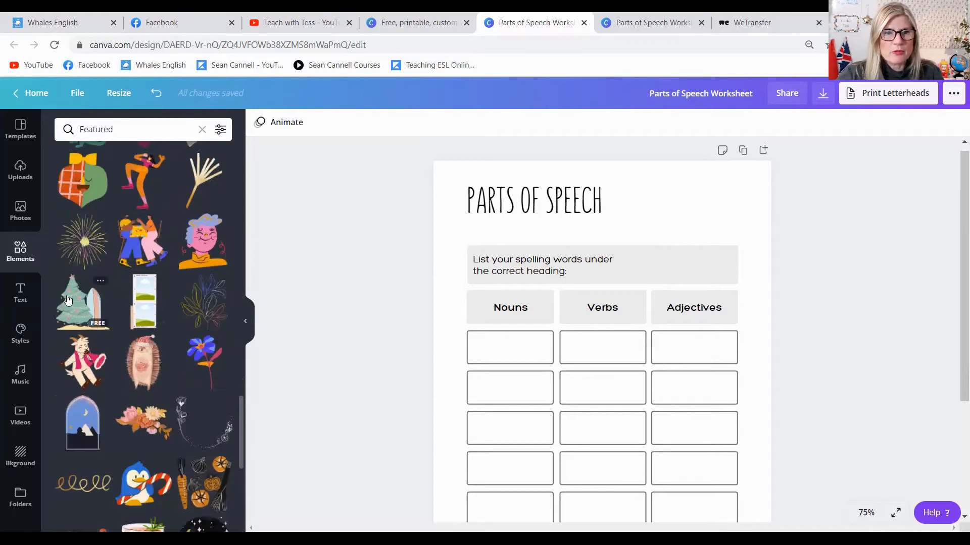
{"action": "scroll", "coordinate": [116, 276], "scroll_direction": "down", "scroll_amount": 5}
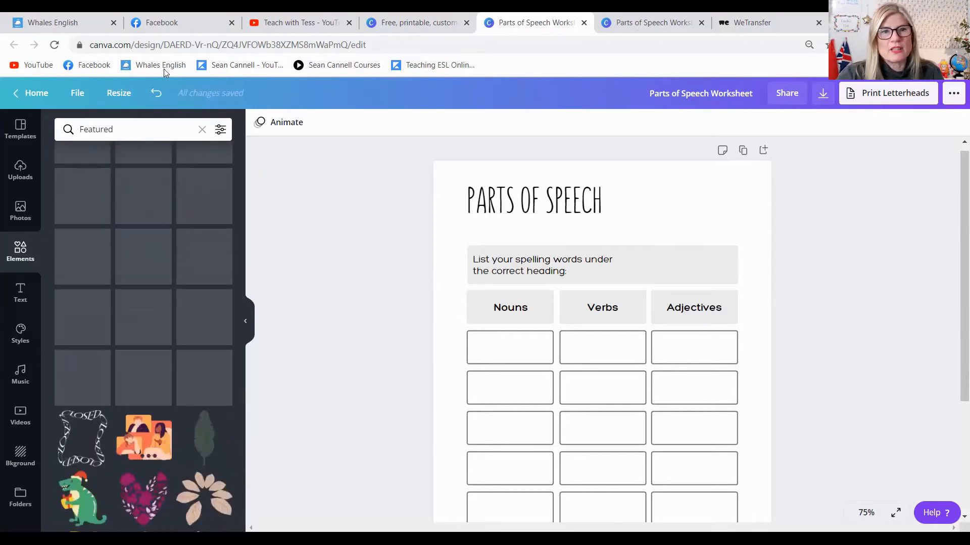
Search the elements for "christmas" and place the decorated Christmas tree, scaled down, in the page's upper-right corner.
{"action": "left_click", "coordinate": [202, 129]}
{"action": "type", "text": "ch"}
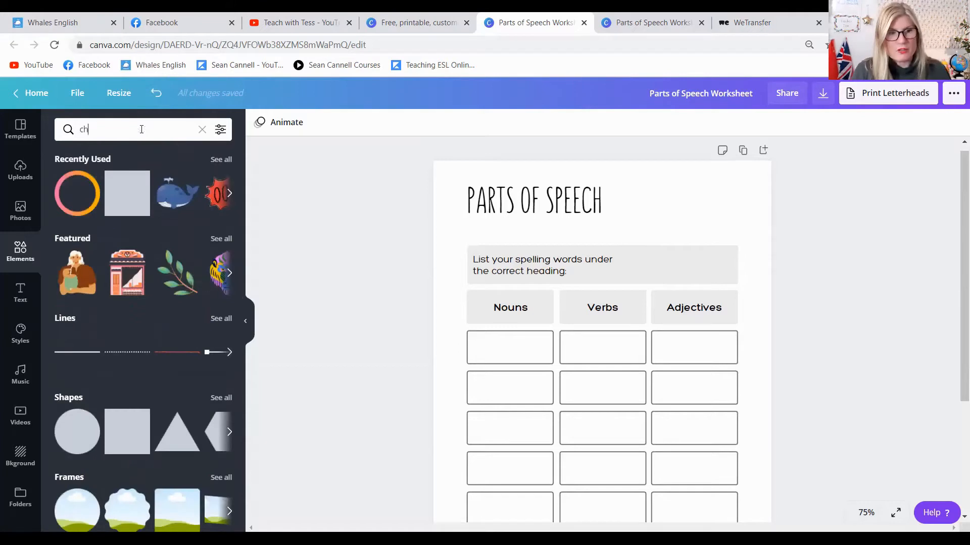
{"action": "type", "text": "ristmasx"}
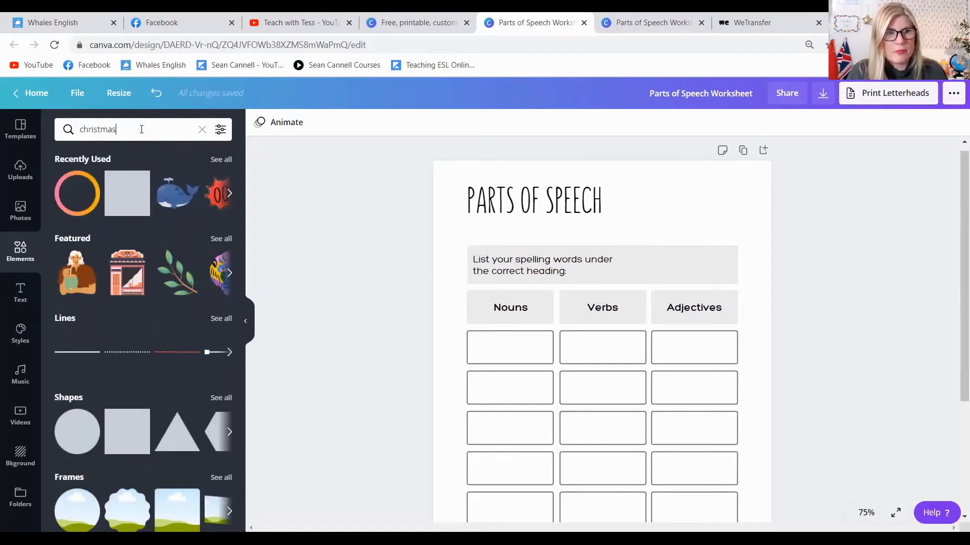
{"action": "key", "text": "Return"}
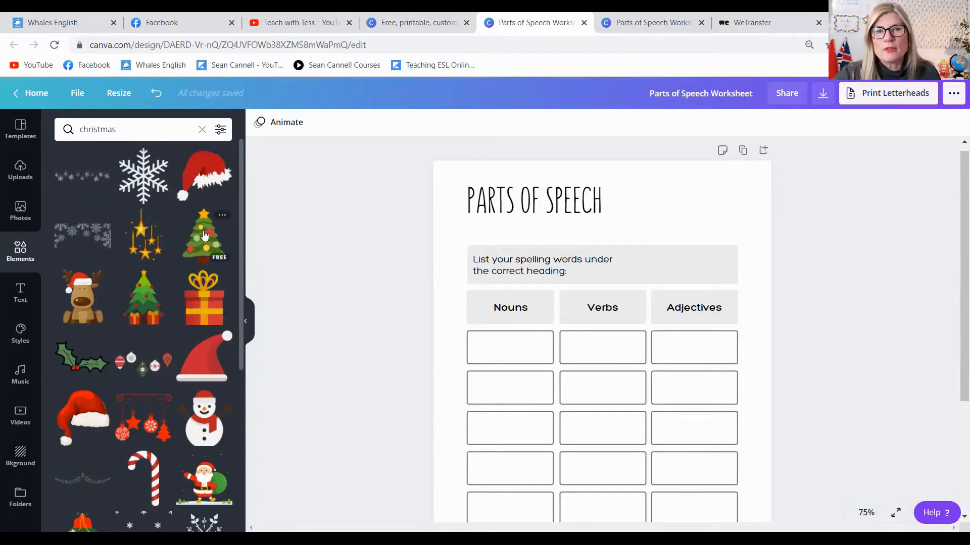
{"action": "left_click_drag", "start_coordinate": [614, 176], "coordinate": [647, 182]}
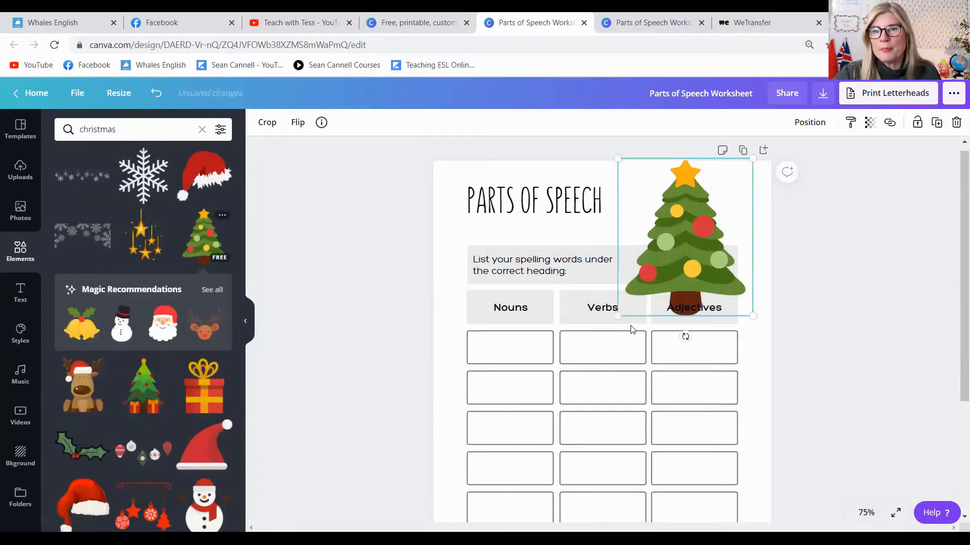
{"action": "left_click_drag", "start_coordinate": [617, 318], "coordinate": [662, 268]}
Add a second line reading "CHRISTMAS VERSION!" to the "PARTS OF SPEECH" title.
{"action": "left_click", "coordinate": [545, 212]}
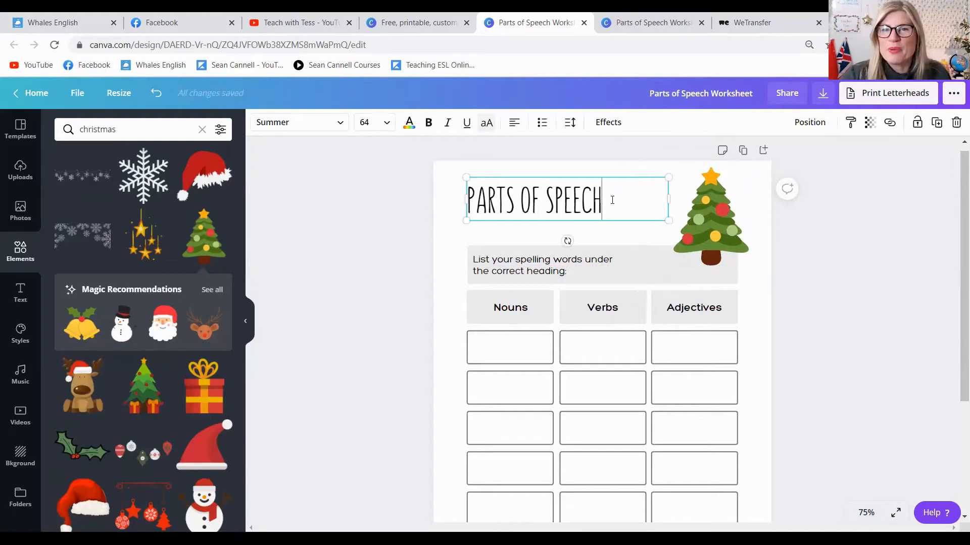
{"action": "key", "text": "Return"}
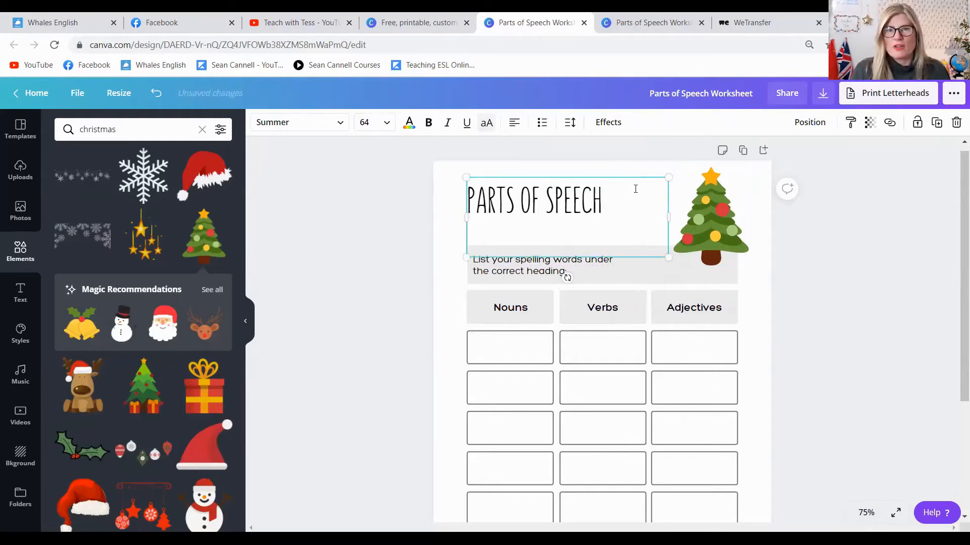
{"action": "type", "text": "CHS"}
{"action": "key", "text": "BackSpace"}
{"action": "type", "text": "RISTMAS VERSOI"}
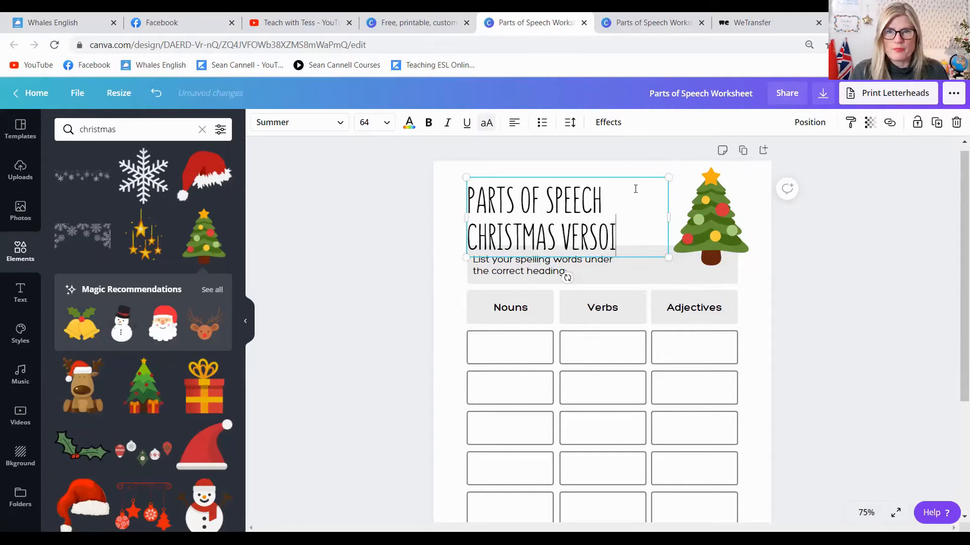
{"action": "key", "text": "BackSpace"}
{"action": "type", "text": "ION!"}
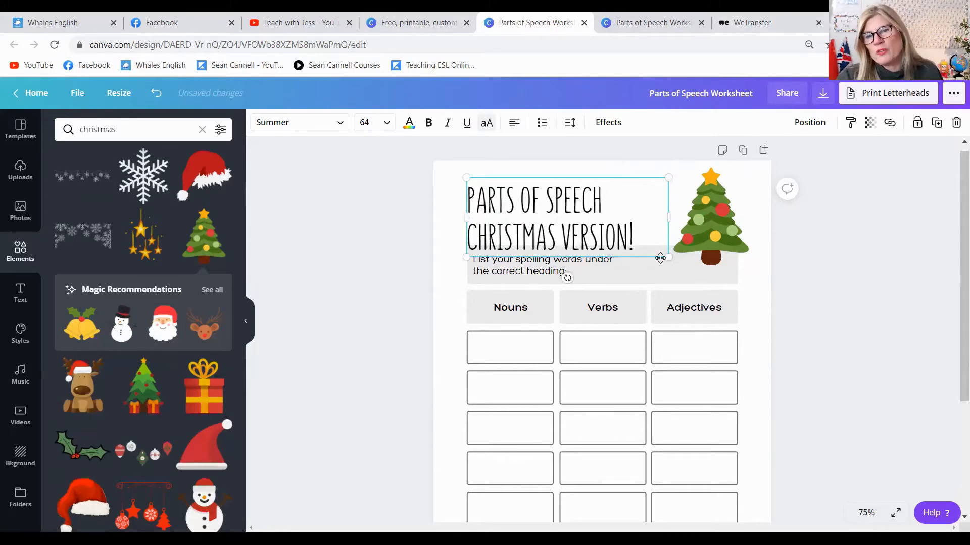
Scale the two-line title down to font size 55.7 above the instruction bar, and move the Christmas tree in line with the Adjectives column.
{"action": "left_click_drag", "start_coordinate": [663, 256], "coordinate": [642, 243]}
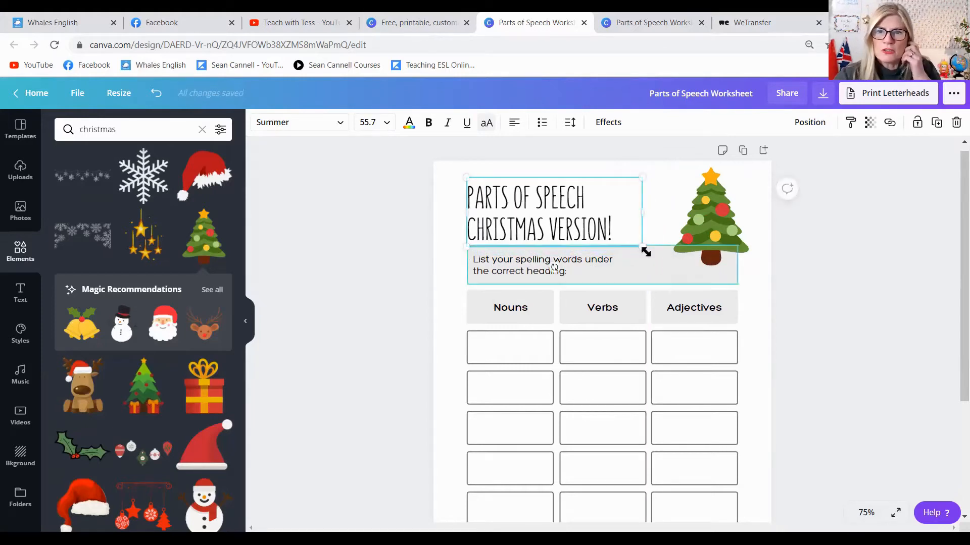
{"action": "mouse_move", "coordinate": [643, 246]}
{"action": "left_mouse_down"}
{"action": "mouse_move", "coordinate": [727, 281]}
{"action": "mouse_move", "coordinate": [644, 249]}
{"action": "left_mouse_up"}
{"action": "left_click_drag", "start_coordinate": [626, 175], "coordinate": [597, 172]}
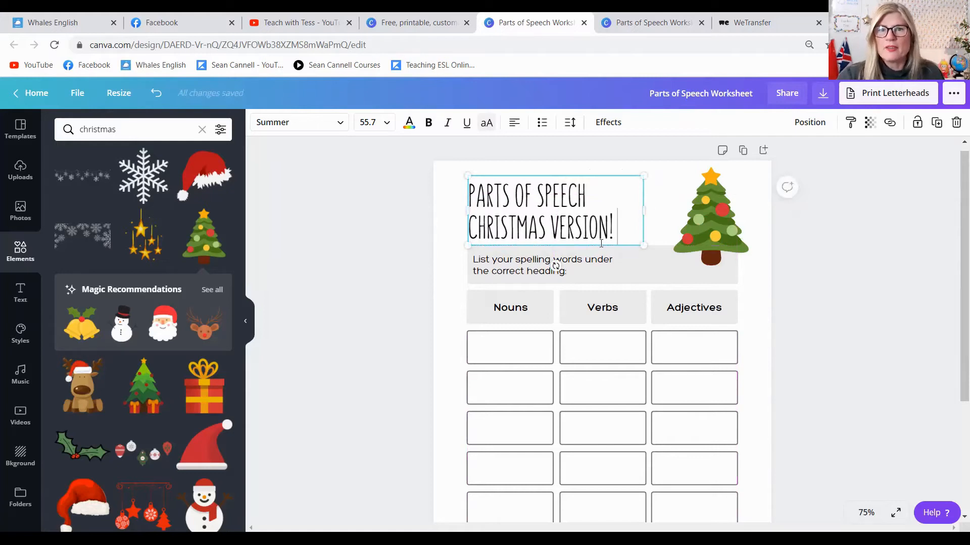
{"action": "left_click", "coordinate": [632, 269]}
{"action": "left_click", "coordinate": [556, 233]}
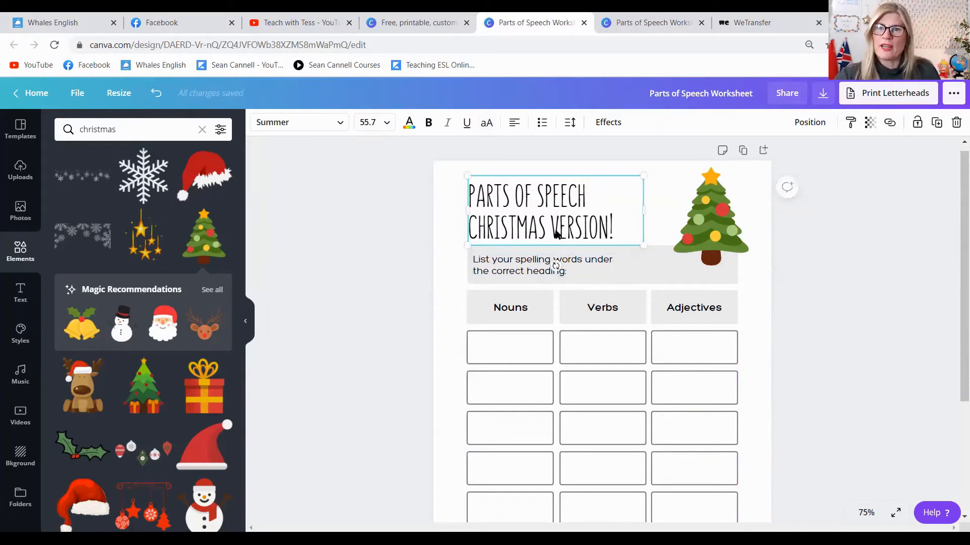
{"action": "left_click_drag", "start_coordinate": [710, 222], "coordinate": [694, 231]}
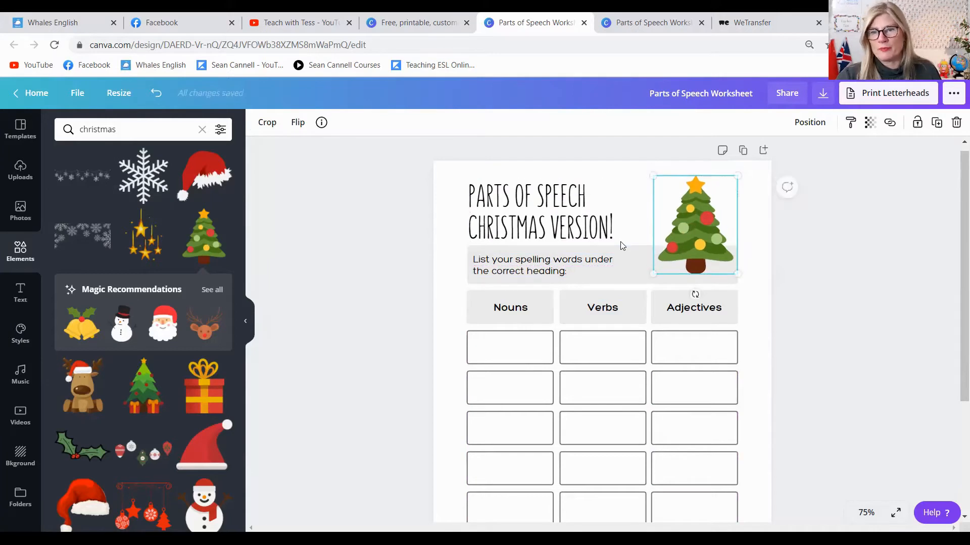
{"action": "left_click", "coordinate": [622, 246]}
Replace the instruction text under the title with "List the relevant words from Charlotte's Web below.".
{"action": "left_click", "coordinate": [525, 269]}
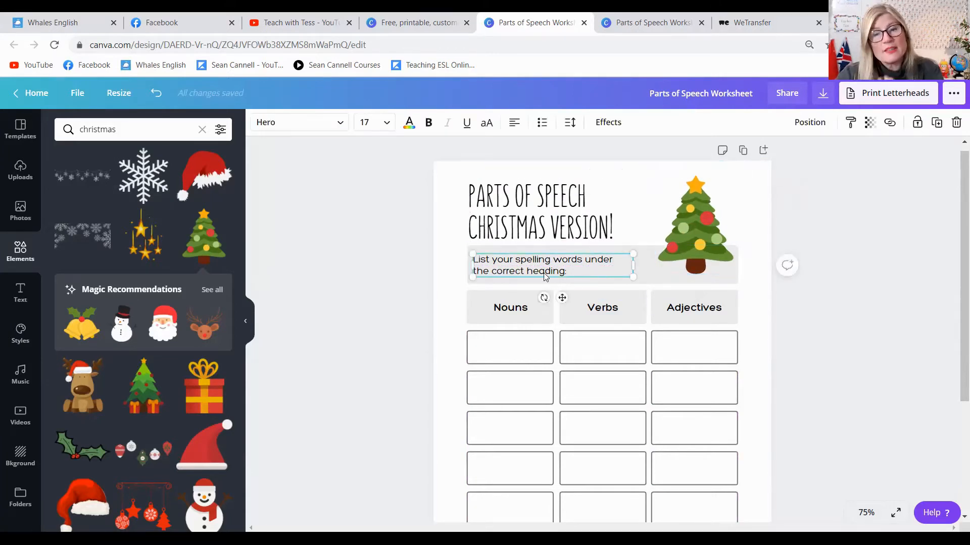
{"action": "left_click_drag", "start_coordinate": [580, 273], "coordinate": [479, 260]}
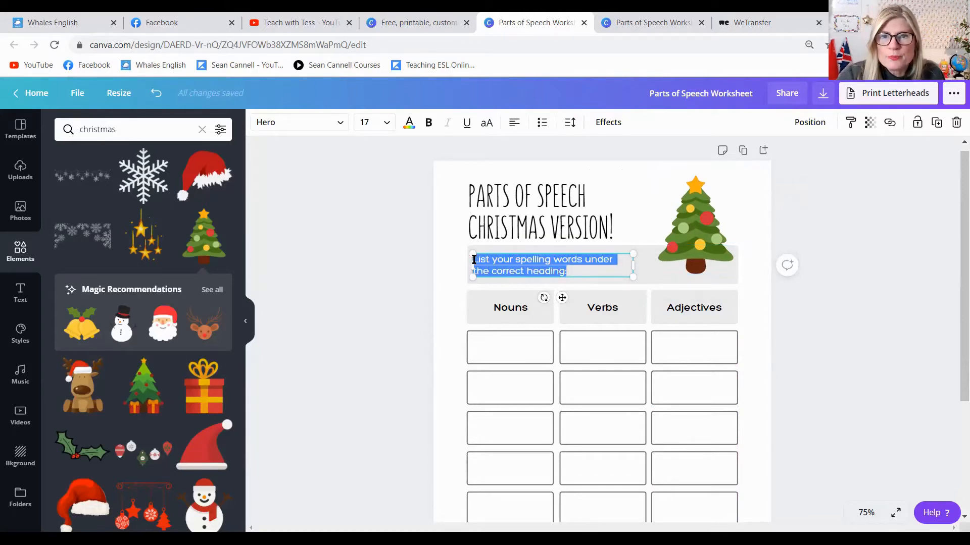
{"action": "left_click", "coordinate": [553, 271]}
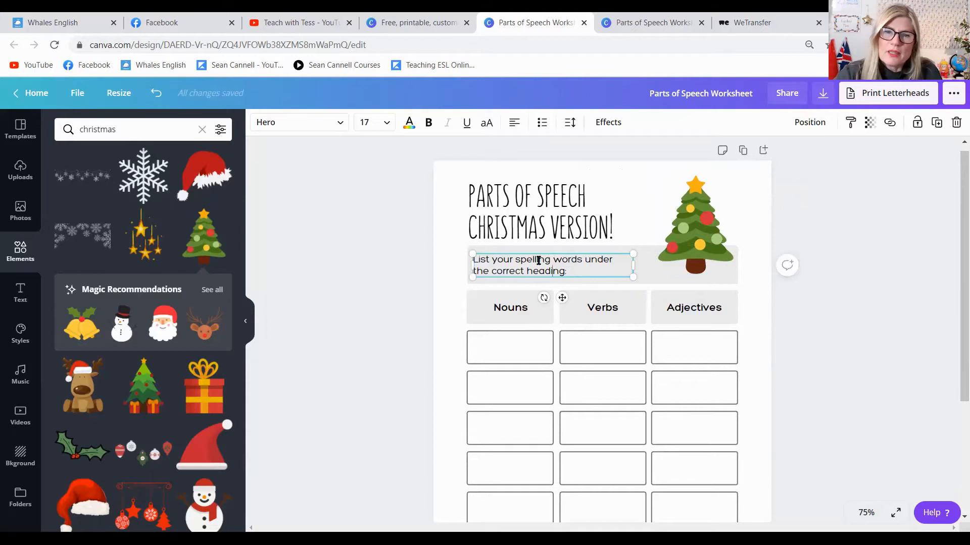
{"action": "key", "text": "ctrl+a"}
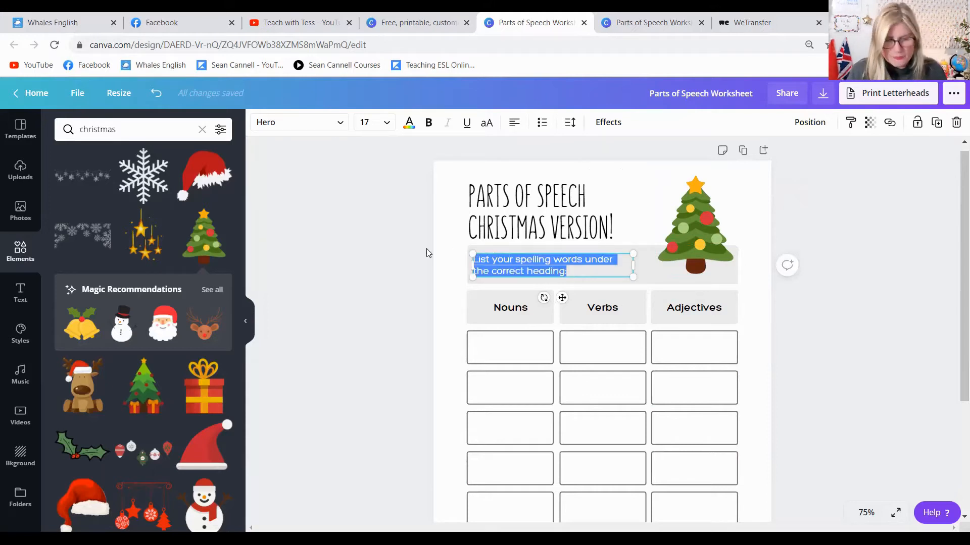
{"action": "type", "text": "Kist the revel"}
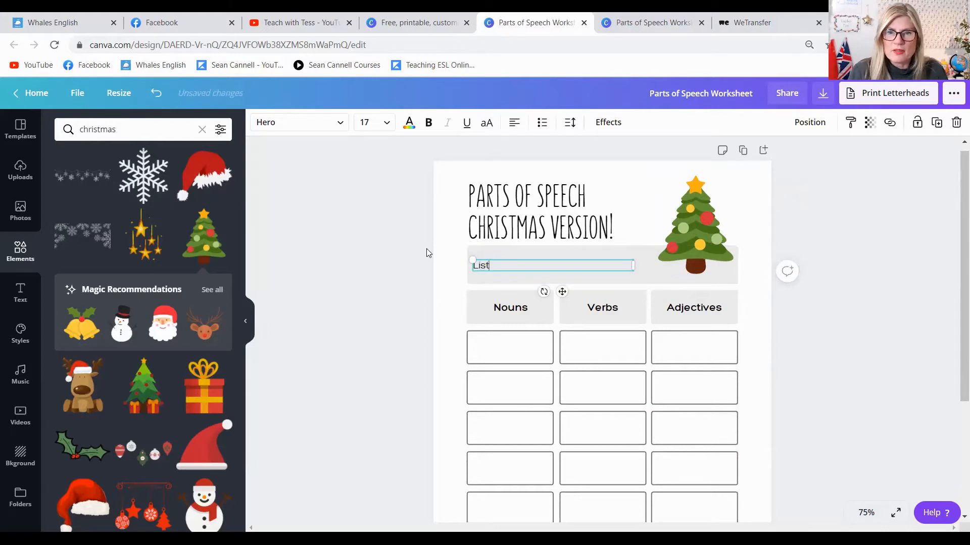
{"action": "key", "text": "BackSpace"}
{"action": "key", "text": "BackSpace"}
{"action": "key", "text": "BackSpace"}
{"action": "type", "text": "levant words from"}
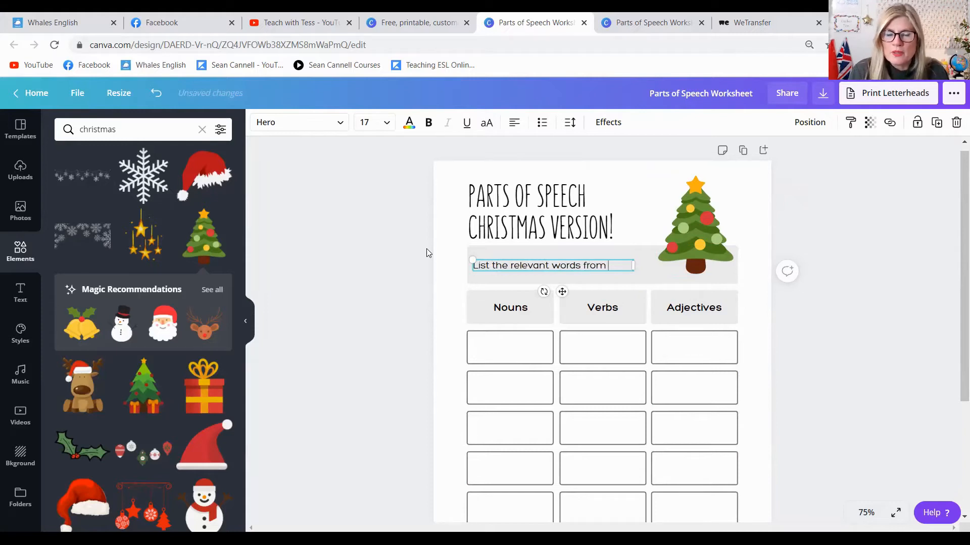
{"action": "type", "text": " Charlotte's Web below."}
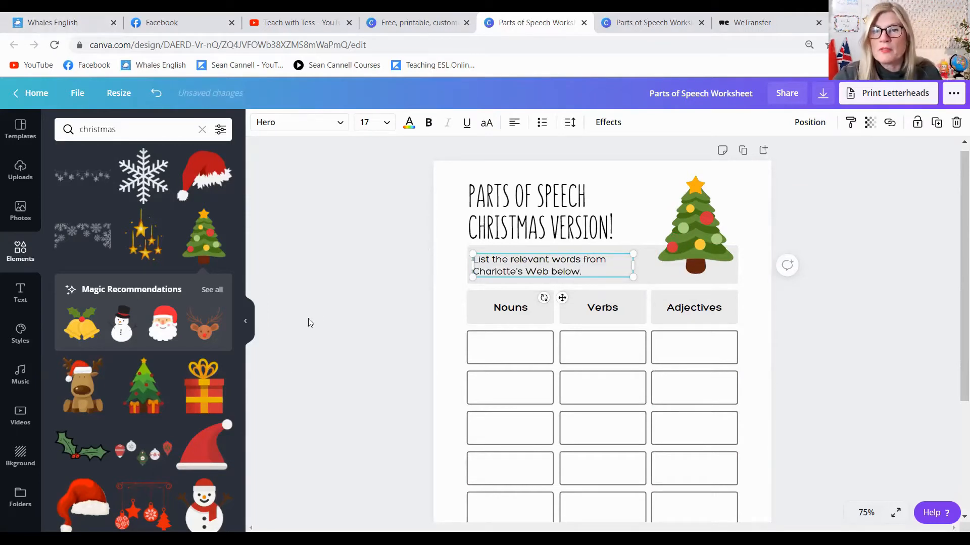
{"action": "left_click", "coordinate": [658, 375]}
{"action": "scroll", "coordinate": [654, 372], "scroll_direction": "down", "scroll_amount": 3}
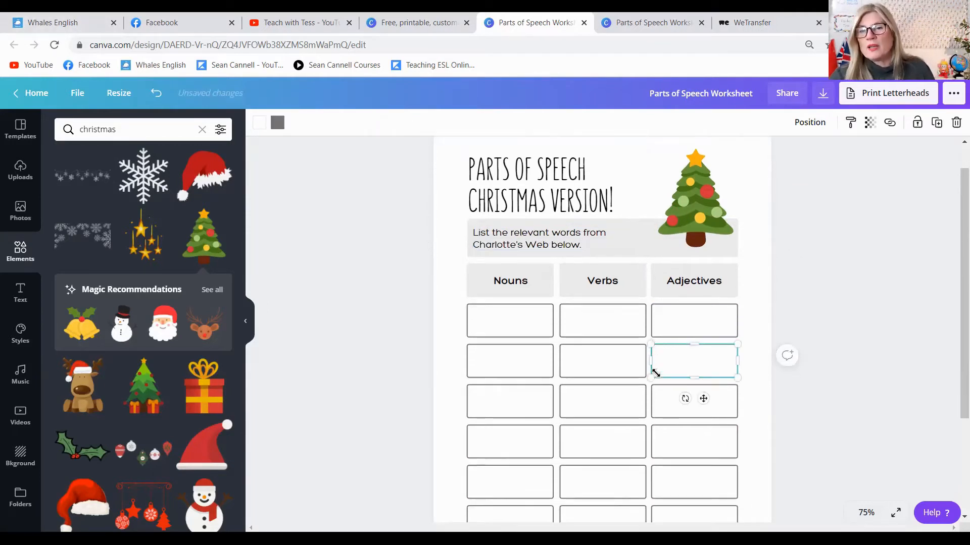
{"action": "scroll", "coordinate": [649, 411], "scroll_direction": "up", "scroll_amount": 3}
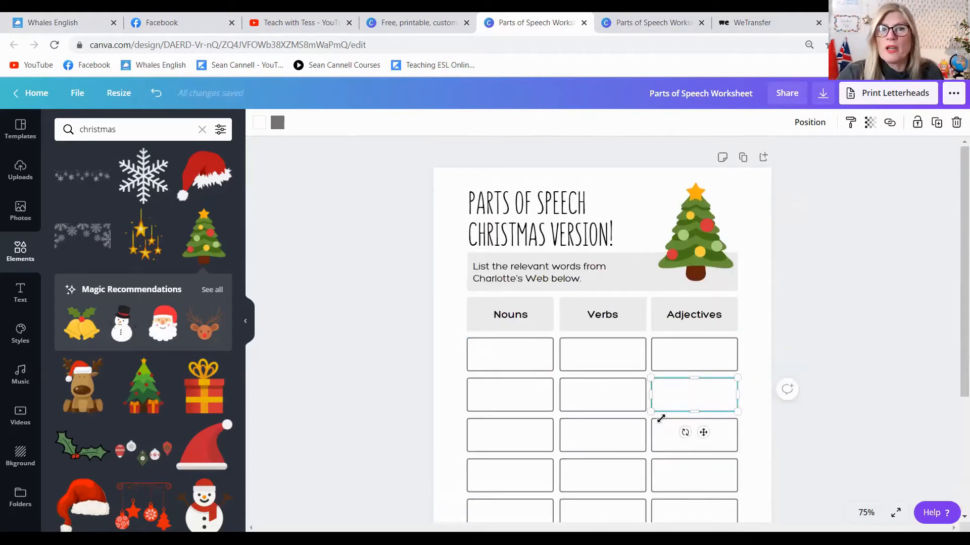
{"action": "scroll", "coordinate": [661, 418], "scroll_direction": "down", "scroll_amount": 1}
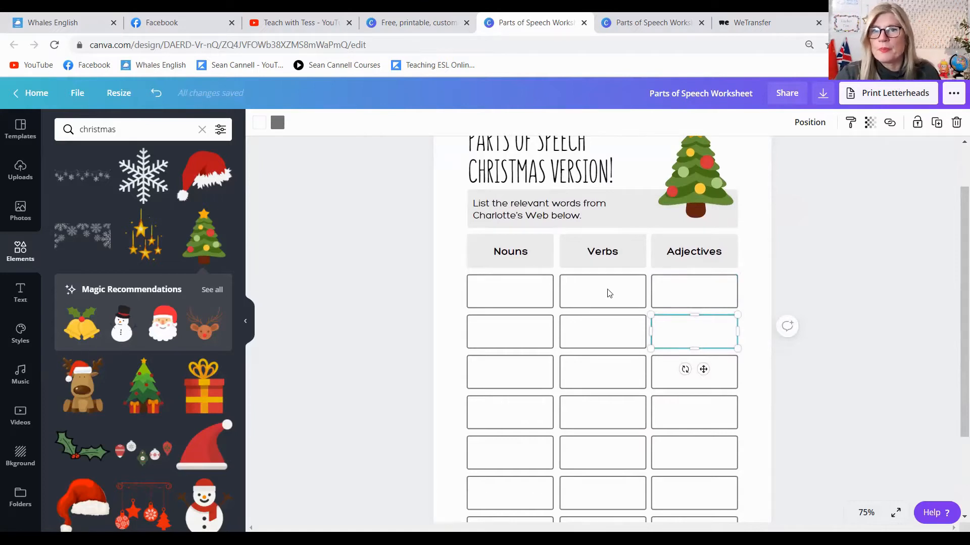
{"action": "scroll", "coordinate": [609, 292], "scroll_direction": "up", "scroll_amount": 1}
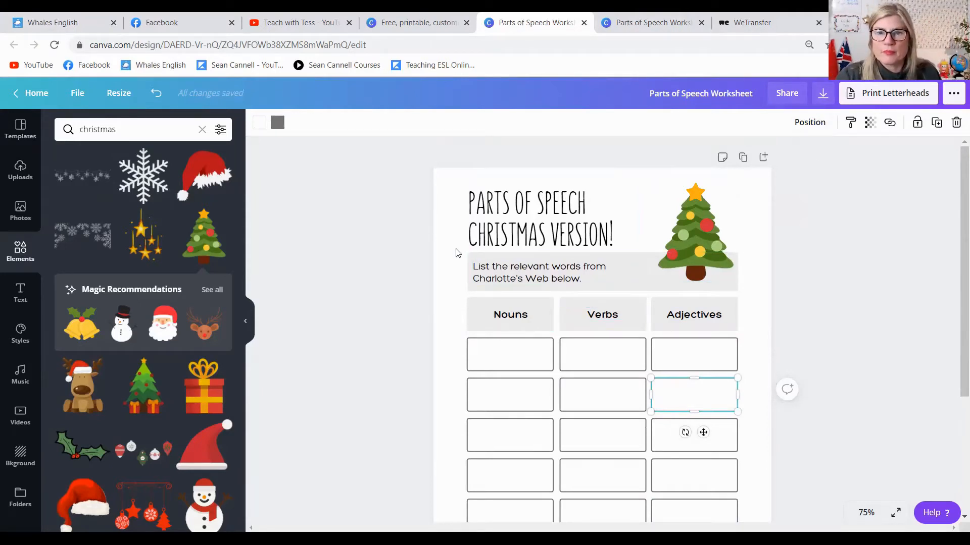
{"action": "scroll", "coordinate": [370, 258], "scroll_direction": "down", "scroll_amount": 4}
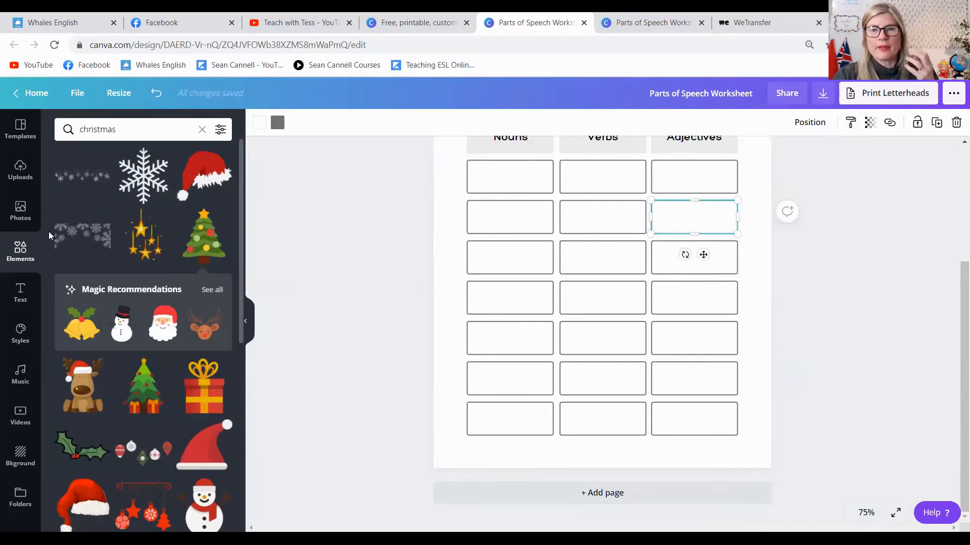
{"action": "scroll", "coordinate": [662, 313], "scroll_direction": "up", "scroll_amount": 4}
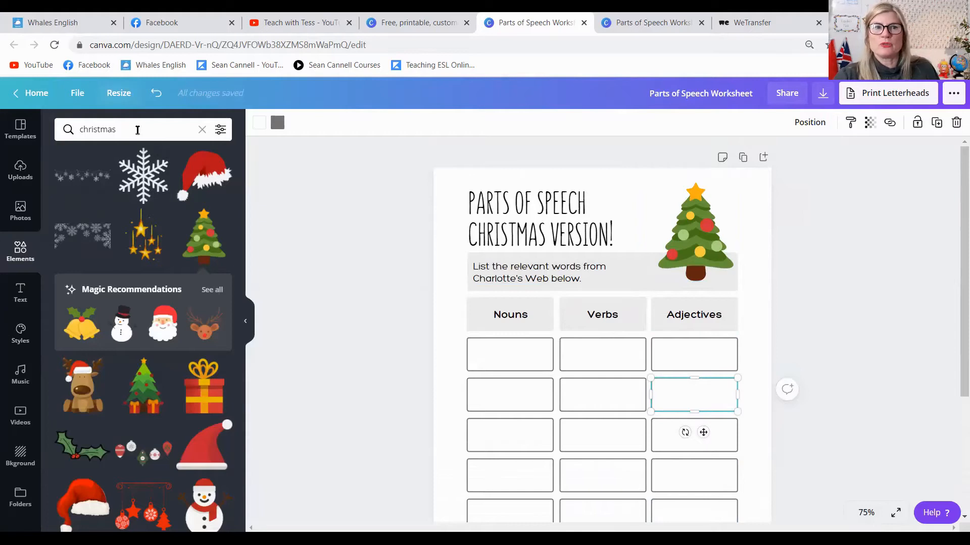
Place the pink cat image from the uploads over the Christmas tree, scaled down, and delete it again.
{"action": "left_click", "coordinate": [10, 172]}
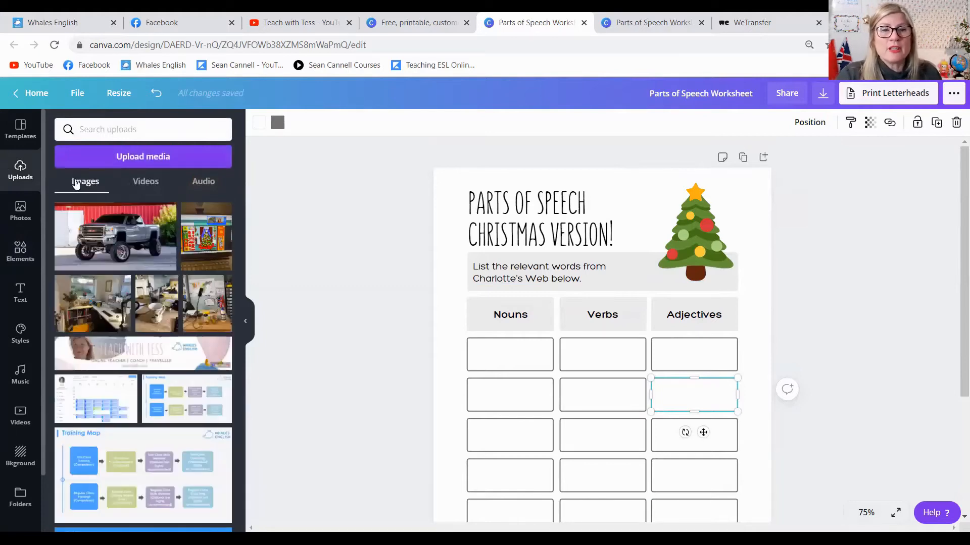
{"action": "scroll", "coordinate": [153, 302], "scroll_direction": "down", "scroll_amount": 5}
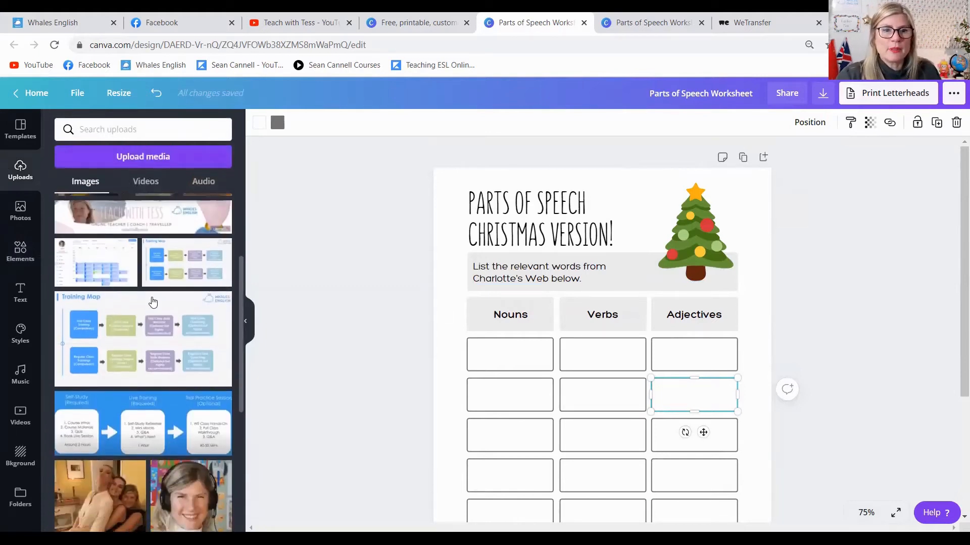
{"action": "scroll", "coordinate": [152, 297], "scroll_direction": "down", "scroll_amount": 3}
{"action": "scroll", "coordinate": [152, 297], "scroll_direction": "up", "scroll_amount": 1}
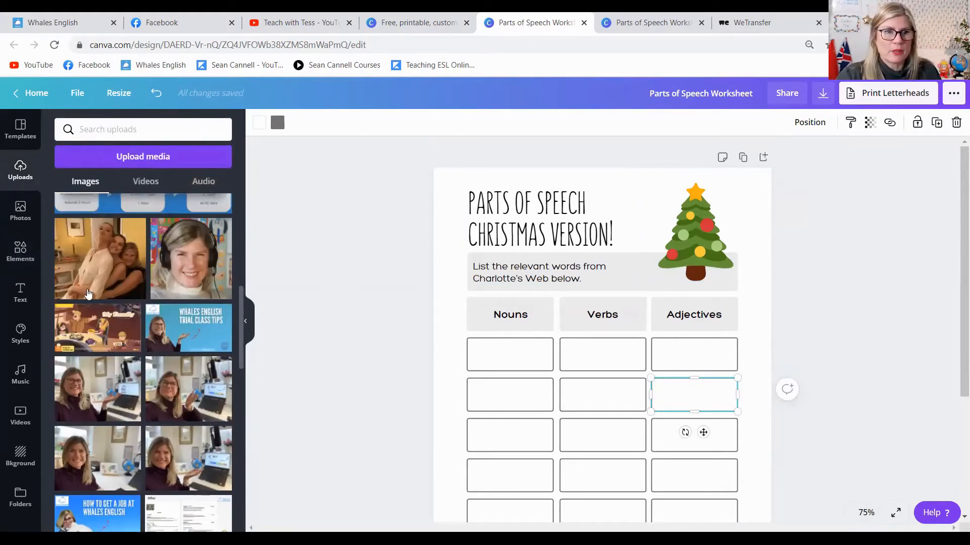
{"action": "scroll", "coordinate": [109, 264], "scroll_direction": "down", "scroll_amount": 10}
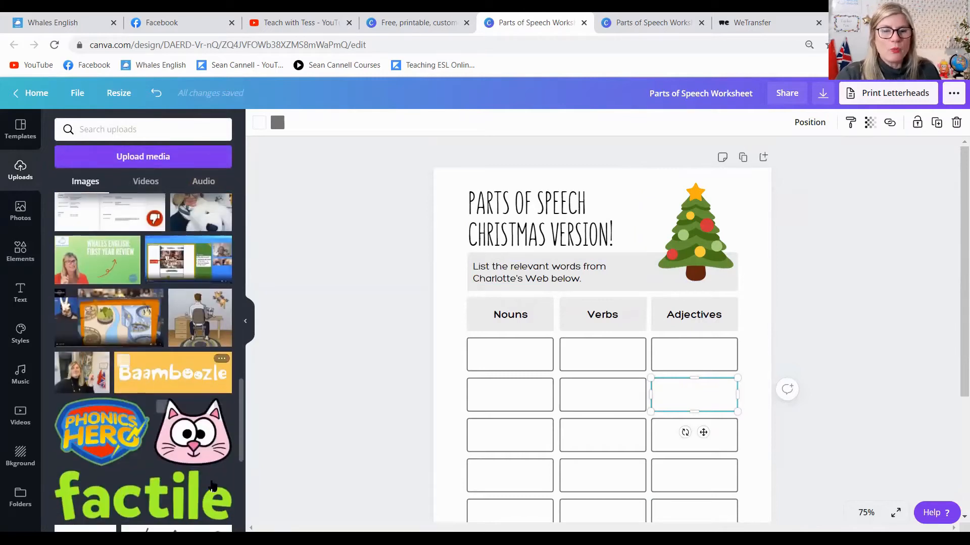
{"action": "scroll", "coordinate": [162, 398], "scroll_direction": "down", "scroll_amount": 4}
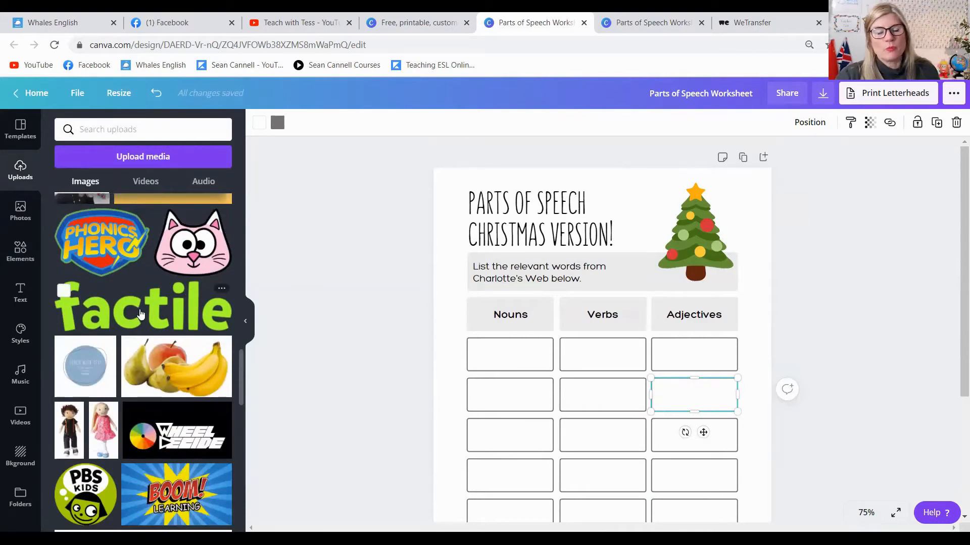
{"action": "scroll", "coordinate": [157, 323], "scroll_direction": "up", "scroll_amount": 3}
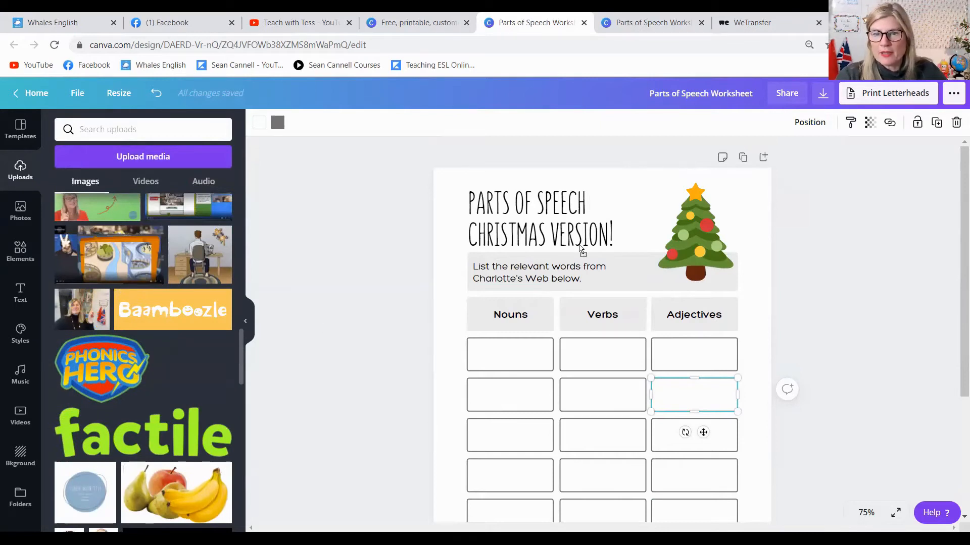
{"action": "left_click_drag", "start_coordinate": [624, 221], "coordinate": [624, 220]}
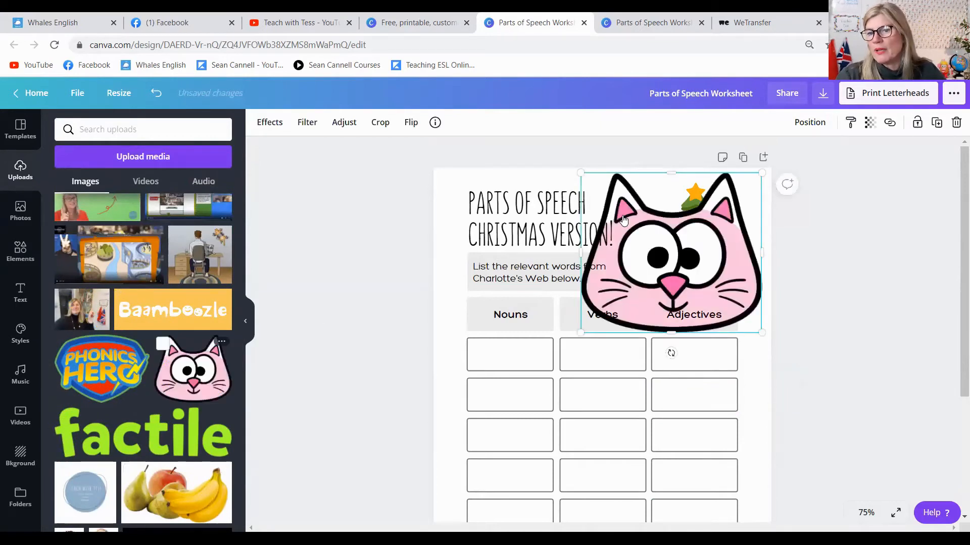
{"action": "left_click_drag", "start_coordinate": [762, 332], "coordinate": [714, 289]}
{"action": "left_click_drag", "start_coordinate": [644, 249], "coordinate": [689, 256]}
{"action": "left_click", "coordinate": [640, 245]}
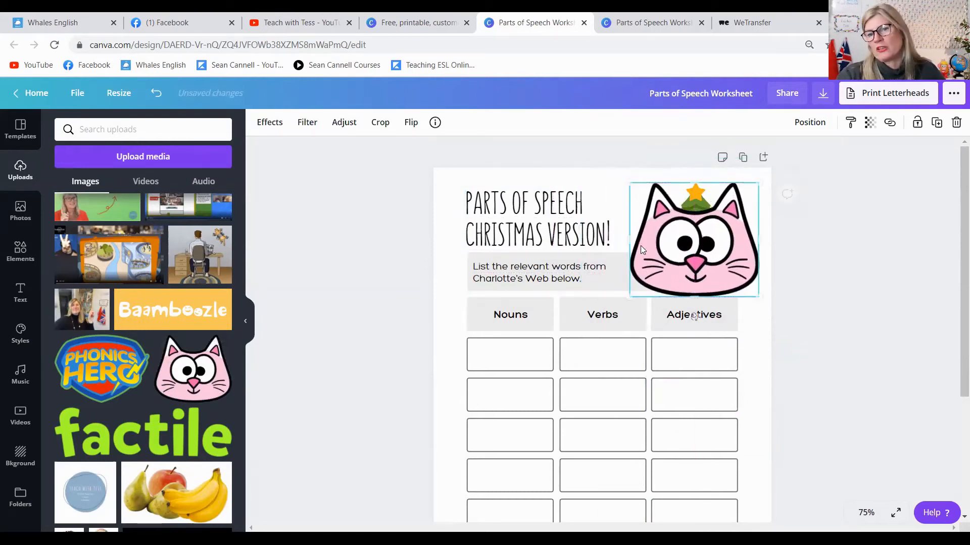
{"action": "key", "text": "Delete"}
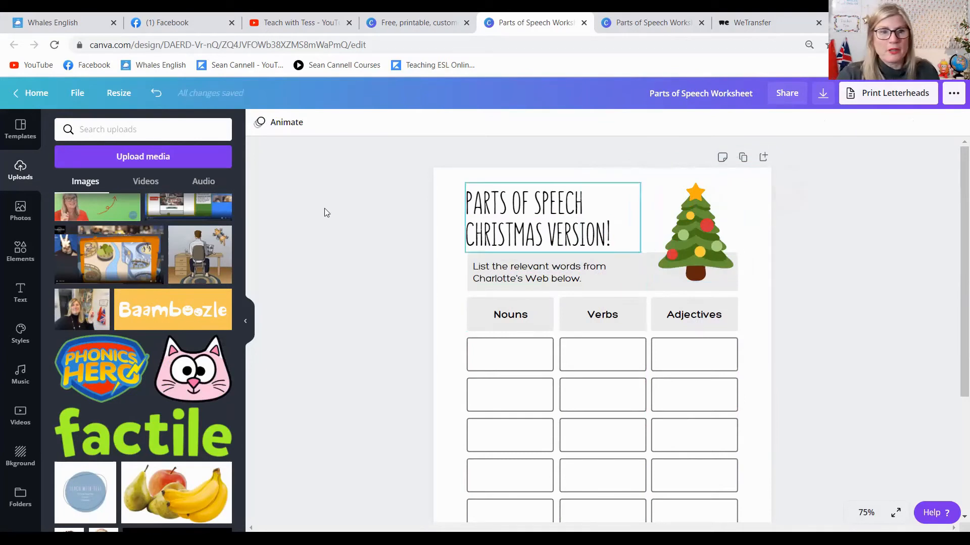
{"action": "left_click", "coordinate": [21, 216]}
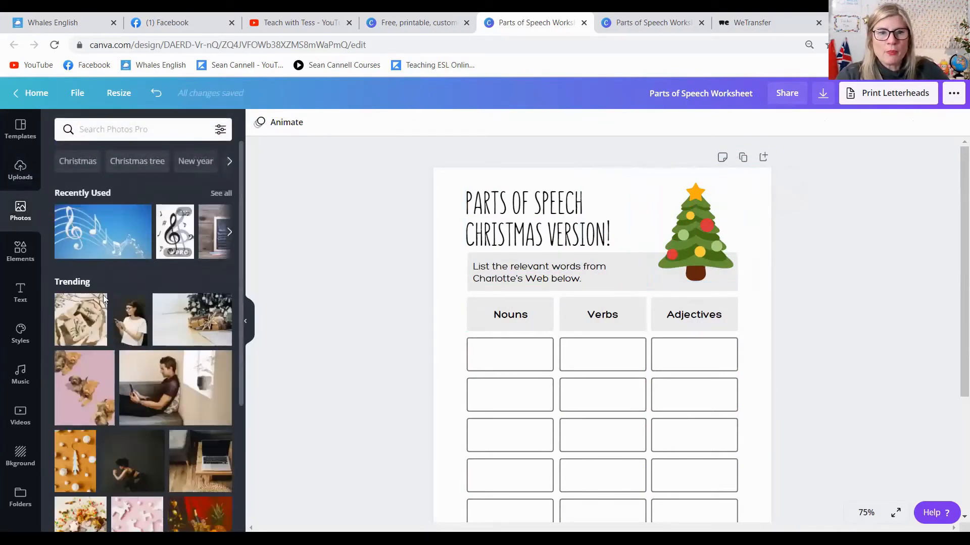
{"action": "scroll", "coordinate": [103, 295], "scroll_direction": "down", "scroll_amount": 4}
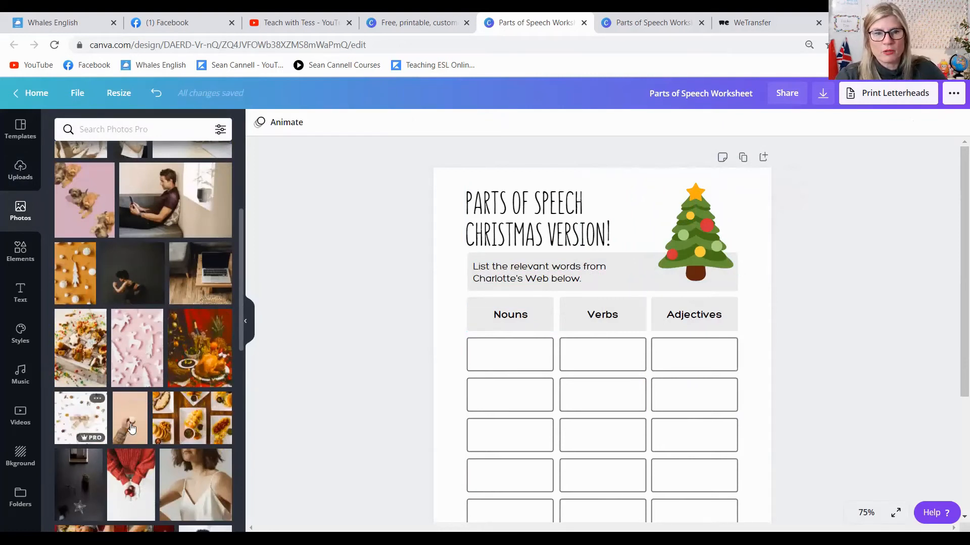
{"action": "scroll", "coordinate": [133, 428], "scroll_direction": "up", "scroll_amount": 4}
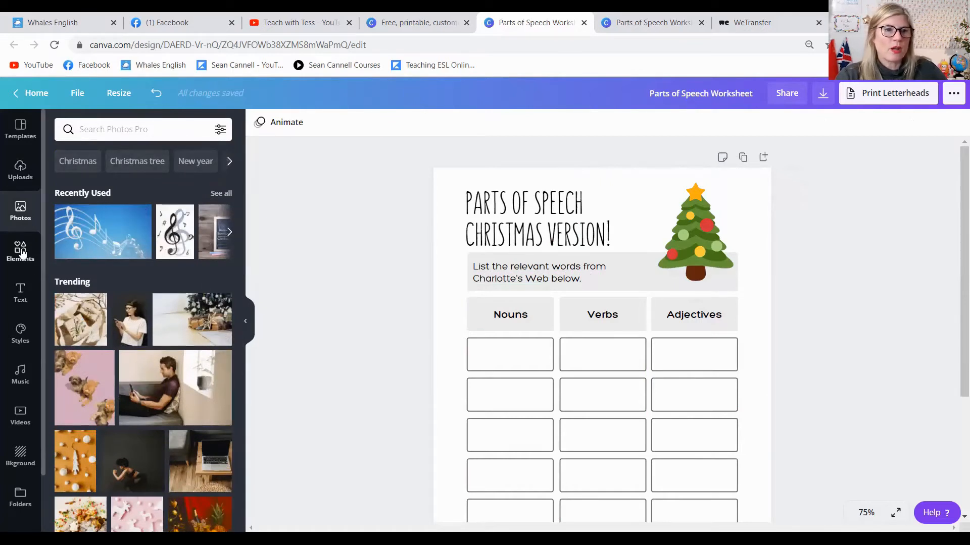
Add the "Online Sale" font combination with the sunburst lines from the text library to the worksheet page.
{"action": "left_click", "coordinate": [28, 303]}
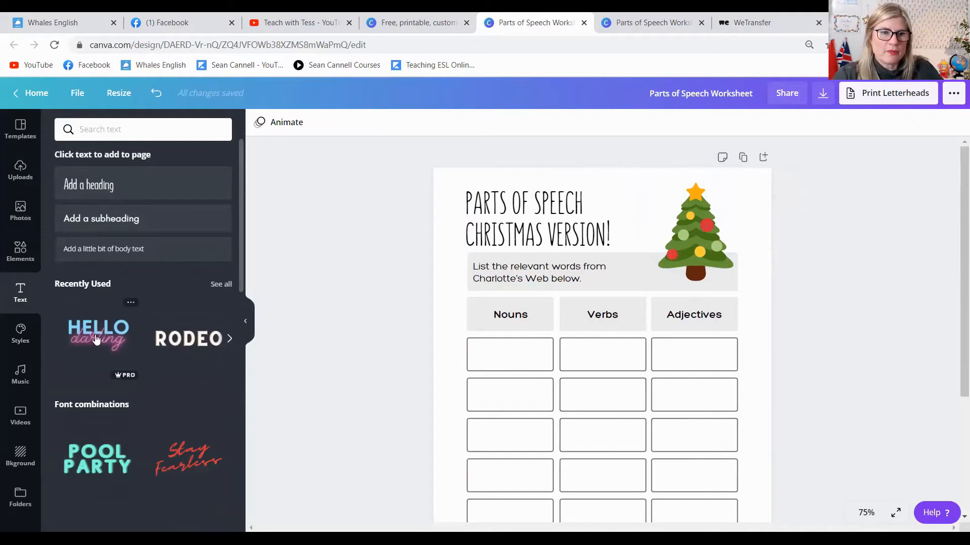
{"action": "scroll", "coordinate": [126, 424], "scroll_direction": "down", "scroll_amount": 8}
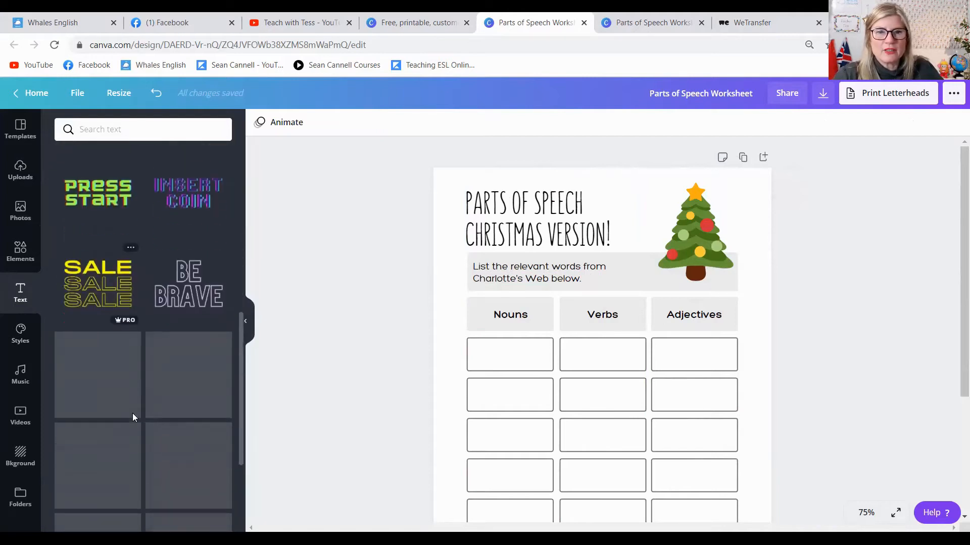
{"action": "scroll", "coordinate": [133, 417], "scroll_direction": "down", "scroll_amount": 5}
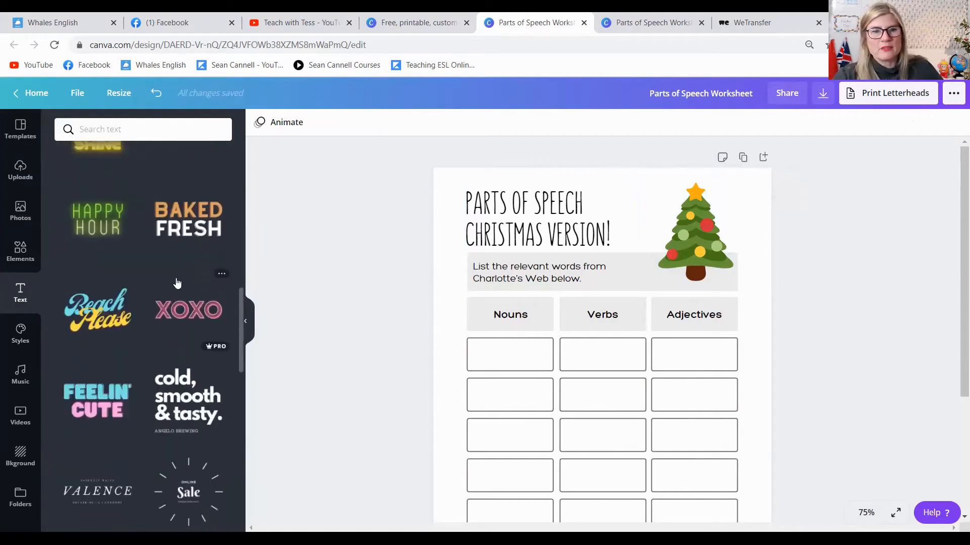
{"action": "scroll", "coordinate": [177, 283], "scroll_direction": "down", "scroll_amount": 3}
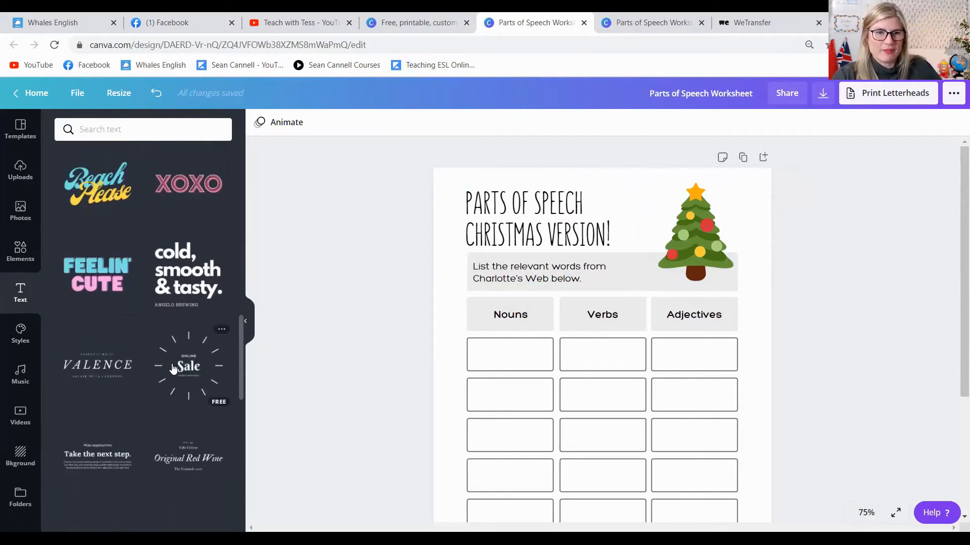
{"action": "scroll", "coordinate": [174, 369], "scroll_direction": "down", "scroll_amount": 5}
{"action": "scroll", "coordinate": [181, 351], "scroll_direction": "up", "scroll_amount": 5}
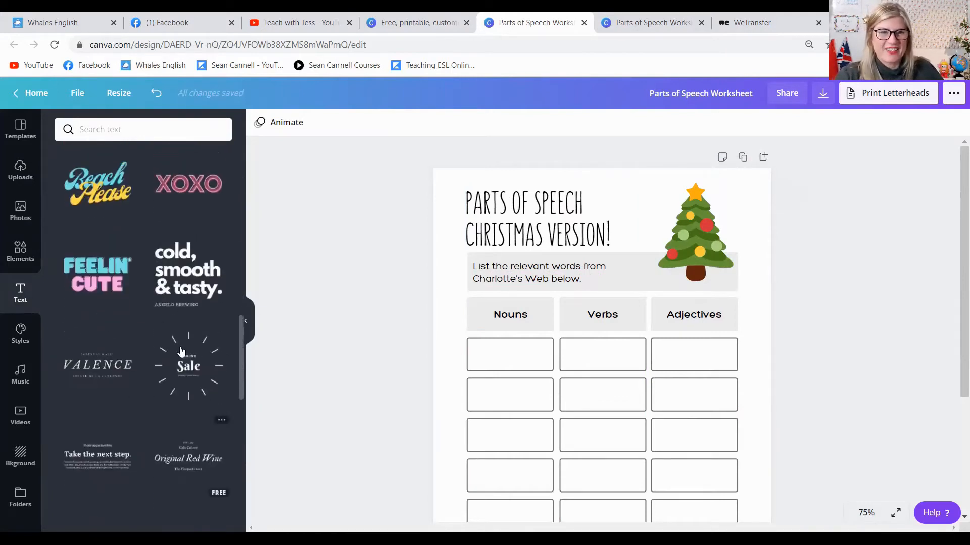
{"action": "left_click_drag", "start_coordinate": [502, 210], "coordinate": [571, 313]}
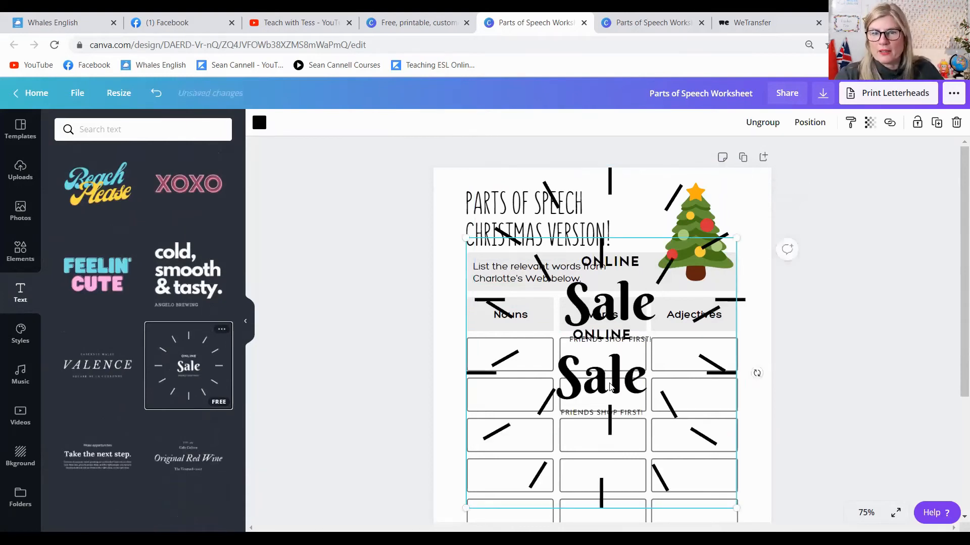
Remove both copies of the "Online Sale" text design from the worksheet.
{"action": "left_click", "coordinate": [610, 387]}
{"action": "key", "text": "Delete"}
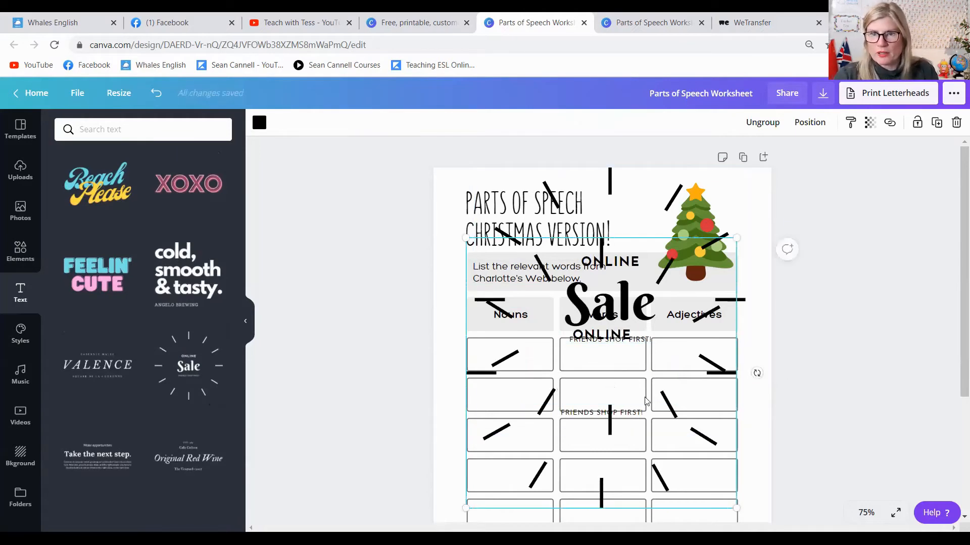
{"action": "left_click_drag", "start_coordinate": [736, 238], "coordinate": [608, 392]}
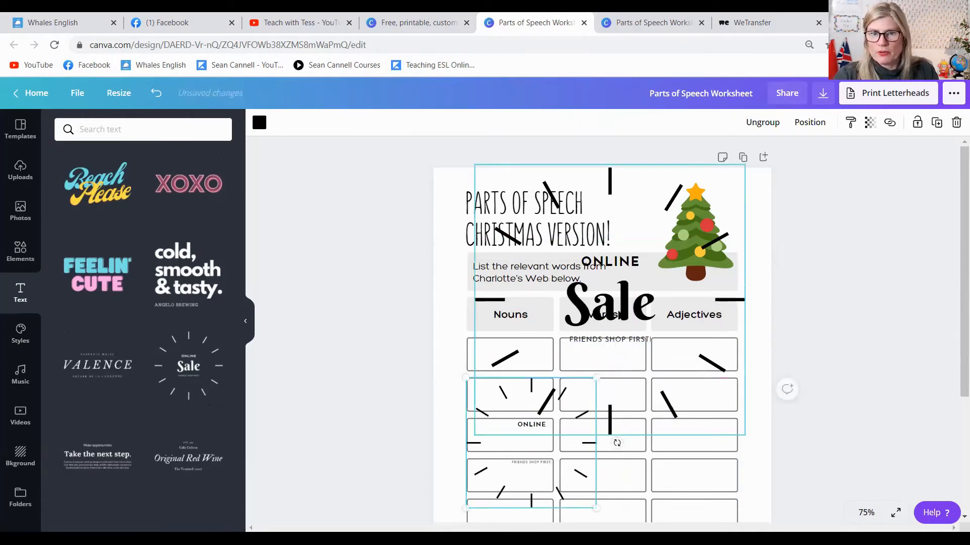
{"action": "key", "text": "Delete"}
{"action": "left_click", "coordinate": [577, 391]}
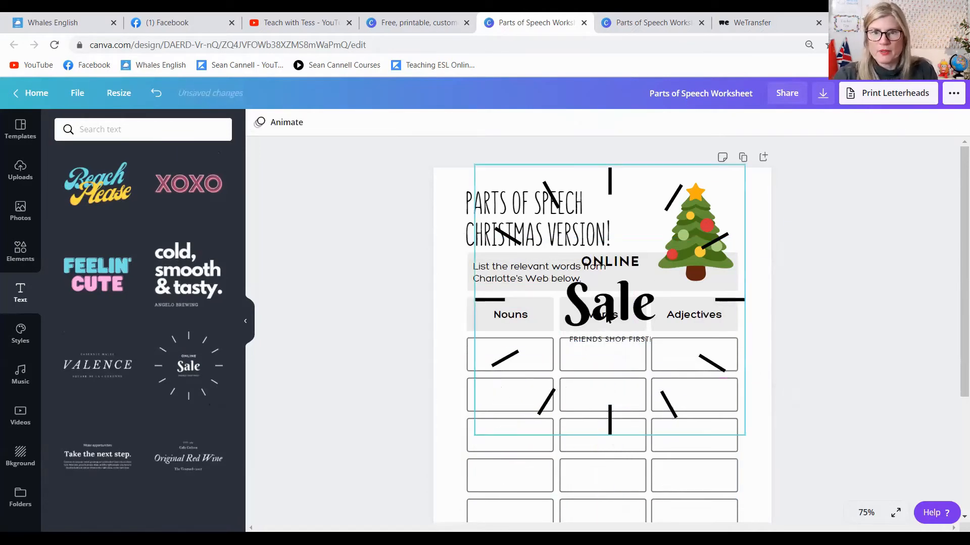
{"action": "left_click_drag", "start_coordinate": [665, 422], "coordinate": [581, 261]}
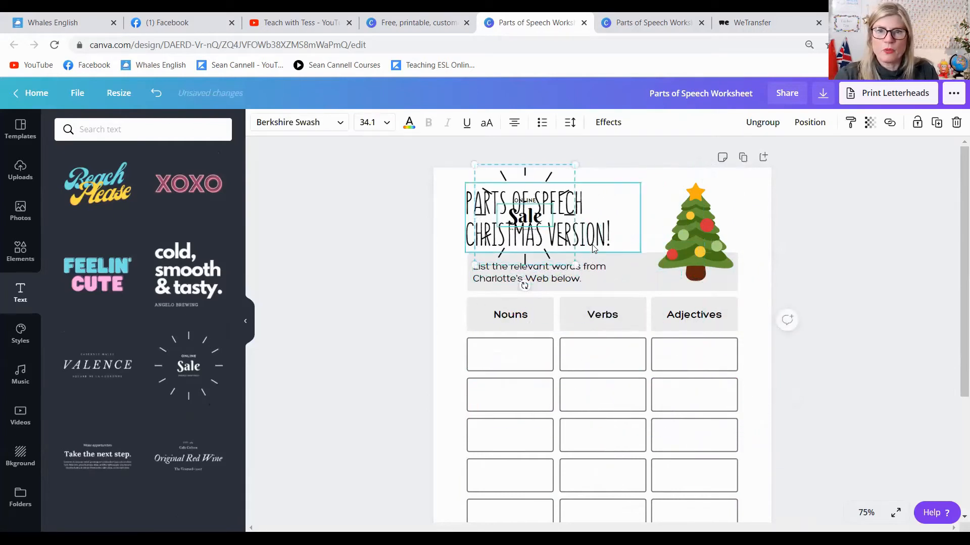
{"action": "left_click_drag", "start_coordinate": [544, 216], "coordinate": [121, 354]}
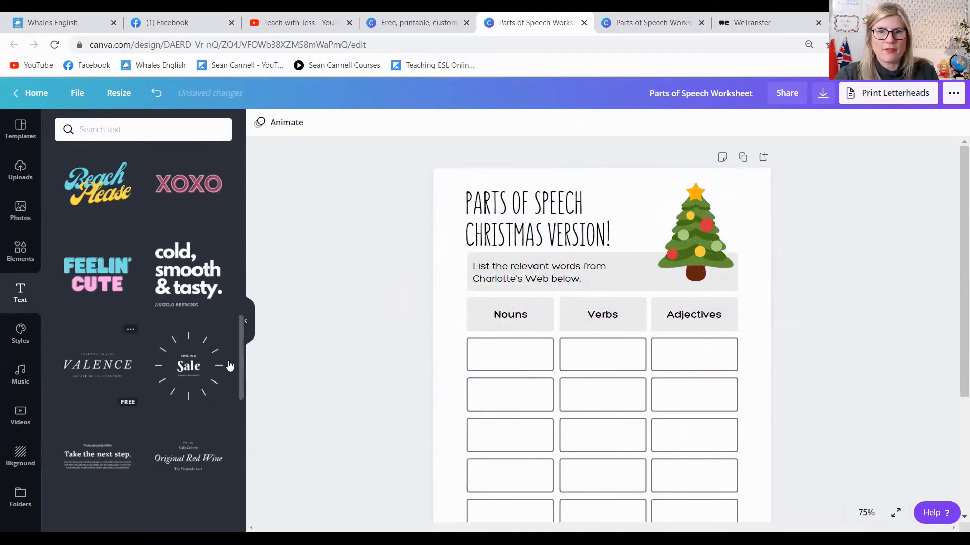
Try the red, white and yellow Fredoka One style and the pink, white and purple Horizon style on the worksheet.
{"action": "scroll", "coordinate": [119, 288], "scroll_direction": "down", "scroll_amount": 10}
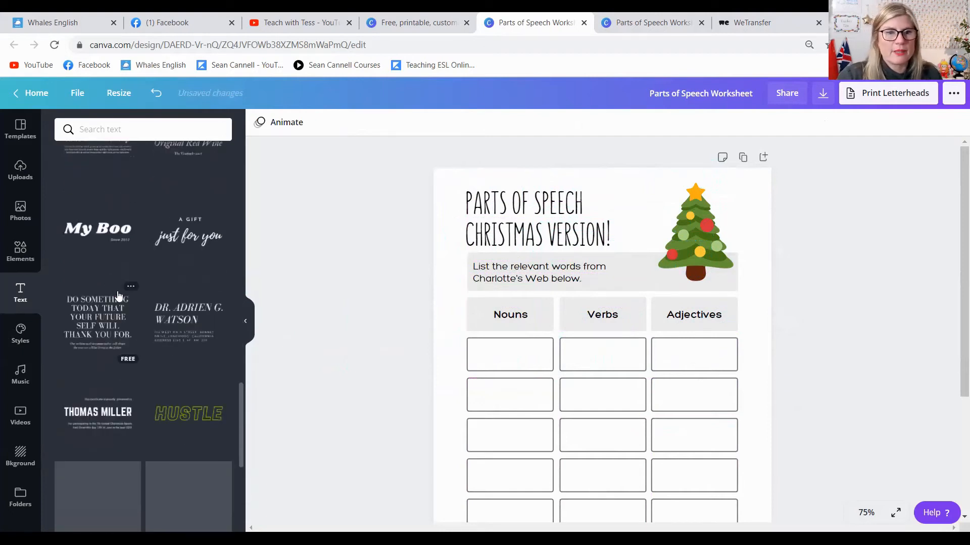
{"action": "left_click", "coordinate": [21, 332]}
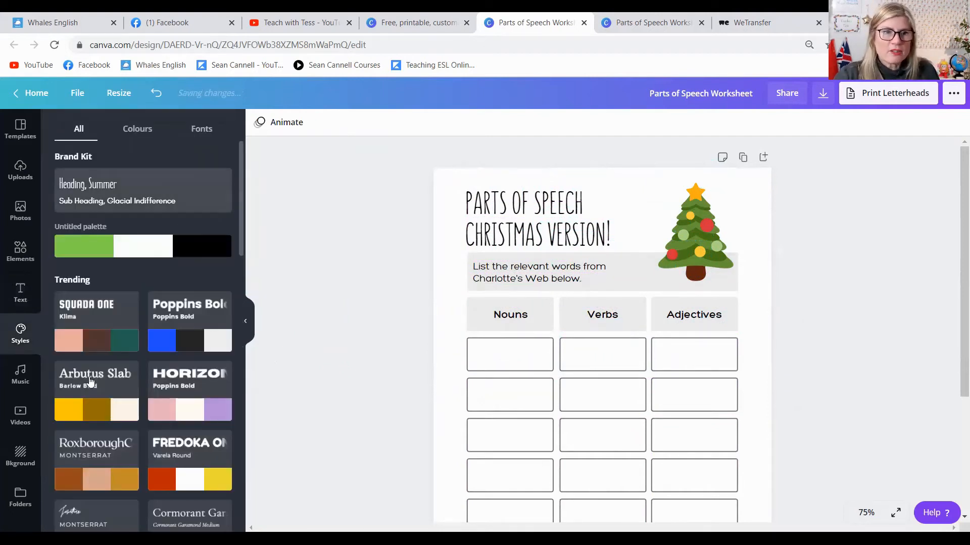
{"action": "scroll", "coordinate": [204, 303], "scroll_direction": "down", "scroll_amount": 4}
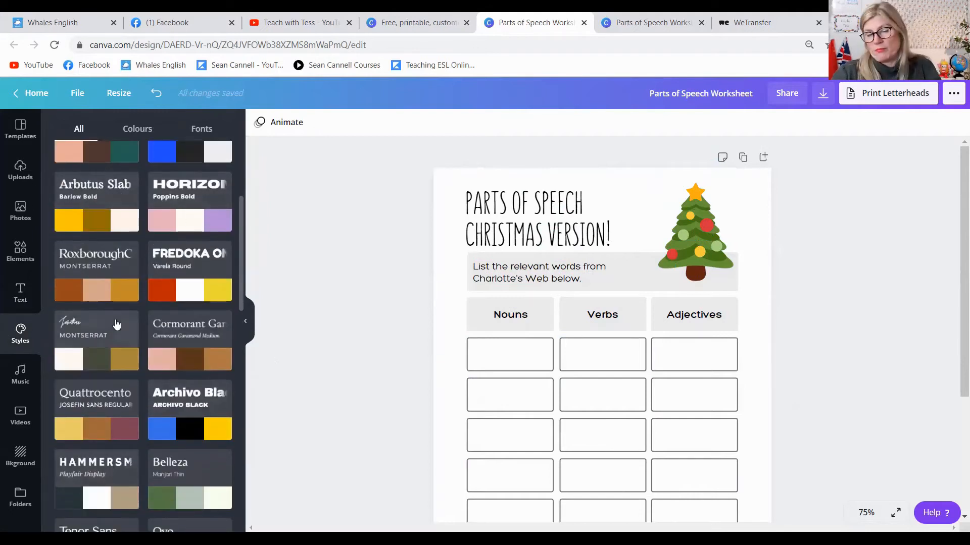
{"action": "left_click", "coordinate": [190, 259]}
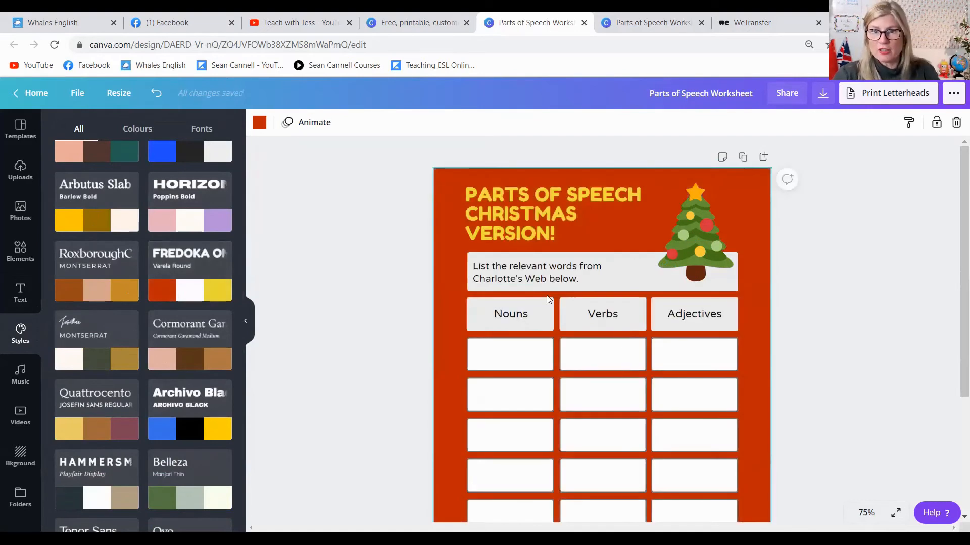
{"action": "scroll", "coordinate": [569, 292], "scroll_direction": "down", "scroll_amount": 5}
{"action": "scroll", "coordinate": [662, 468], "scroll_direction": "up", "scroll_amount": 5}
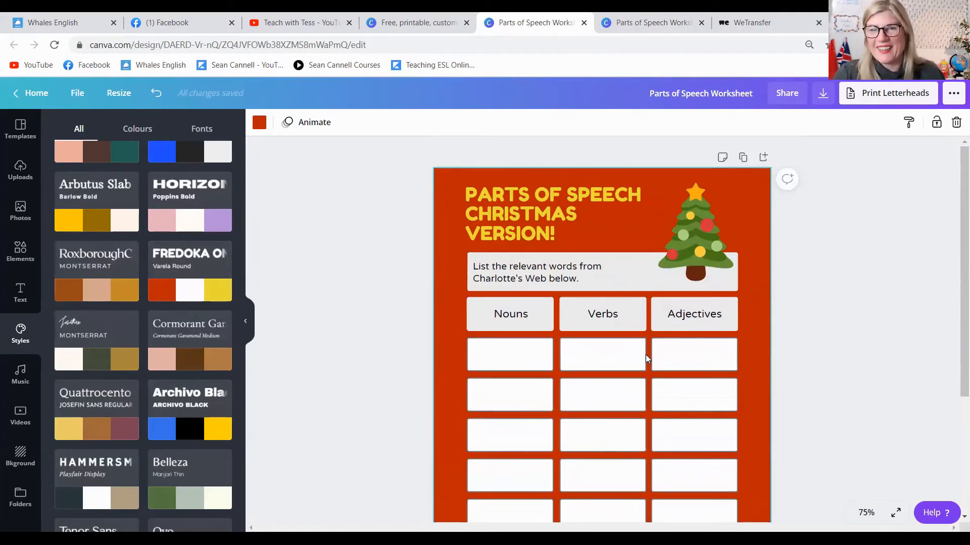
{"action": "left_click", "coordinate": [181, 199]}
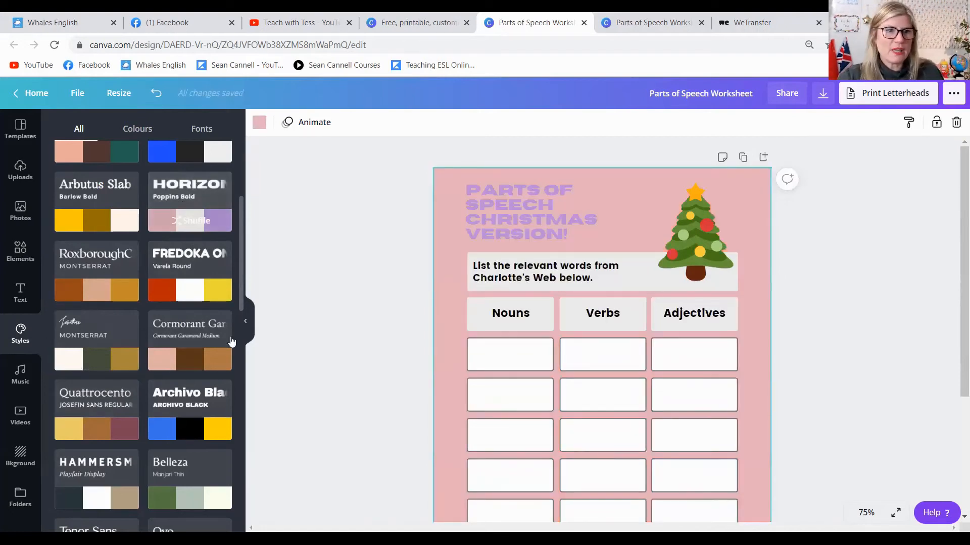
Apply the Barlow Thin style with the orange, yellow and light grey palette to the worksheet.
{"action": "scroll", "coordinate": [257, 368], "scroll_direction": "down", "scroll_amount": 3}
{"action": "scroll", "coordinate": [112, 391], "scroll_direction": "down", "scroll_amount": 6}
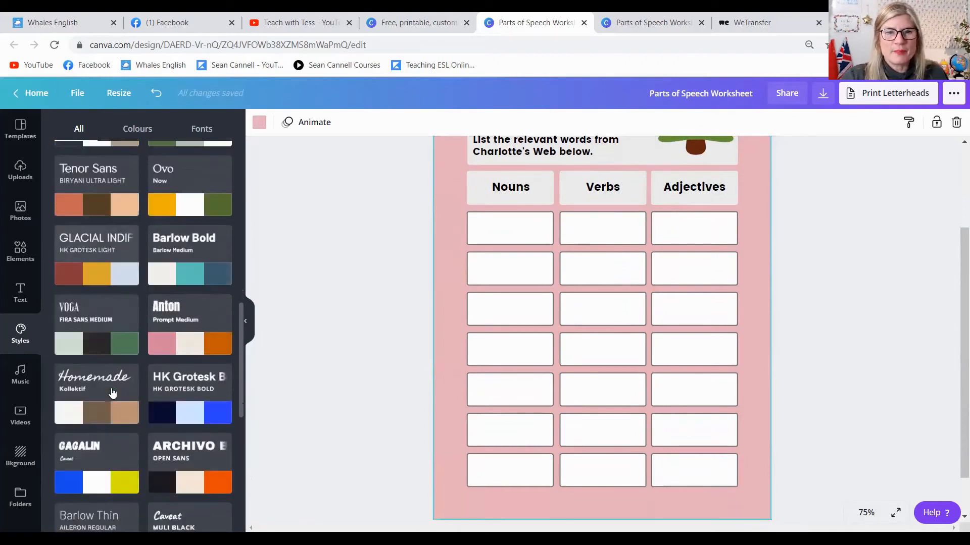
{"action": "scroll", "coordinate": [112, 392], "scroll_direction": "down", "scroll_amount": 4}
{"action": "left_click", "coordinate": [121, 358]}
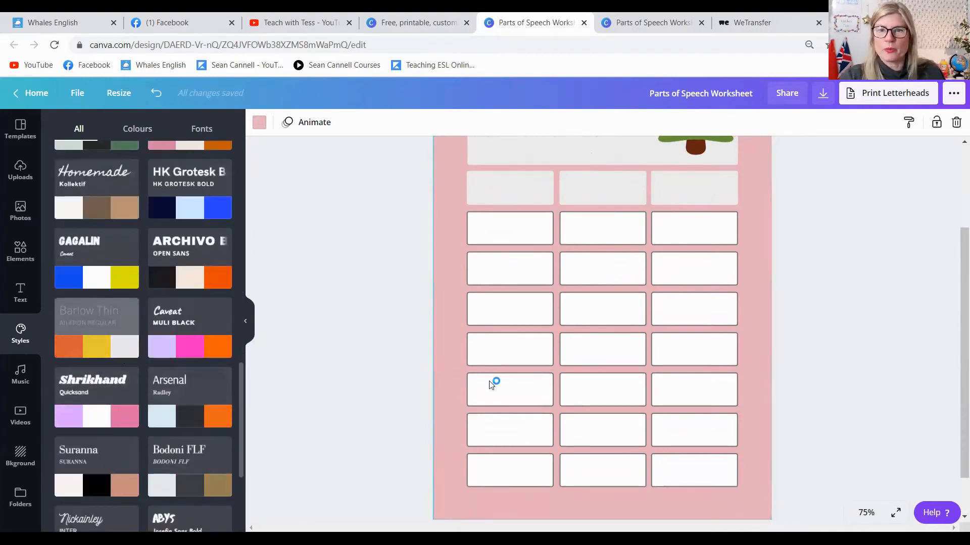
Apply the Fredoka One style with the red, white and yellow palette to the worksheet.
{"action": "scroll", "coordinate": [645, 385], "scroll_direction": "up", "scroll_amount": 3}
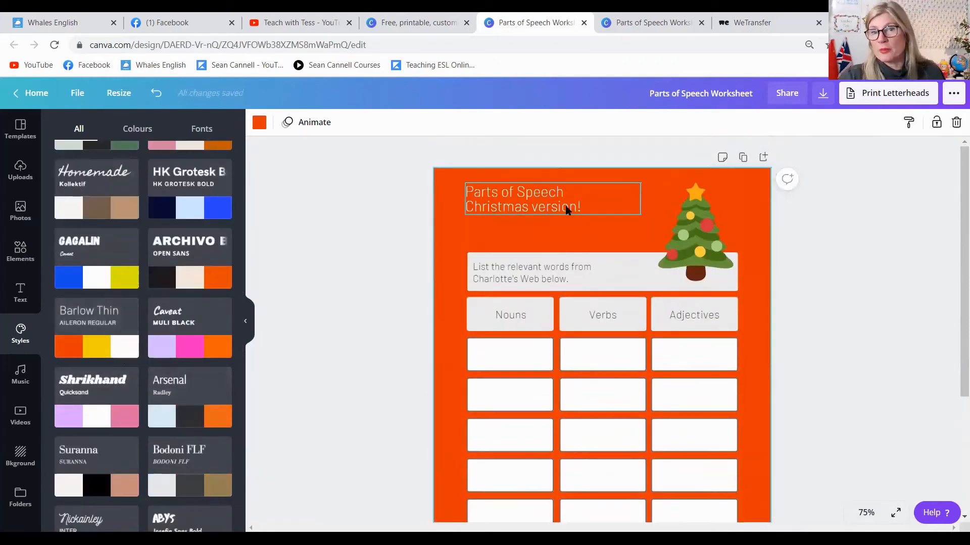
{"action": "scroll", "coordinate": [209, 236], "scroll_direction": "up", "scroll_amount": 6}
{"action": "scroll", "coordinate": [209, 236], "scroll_direction": "up", "scroll_amount": 8}
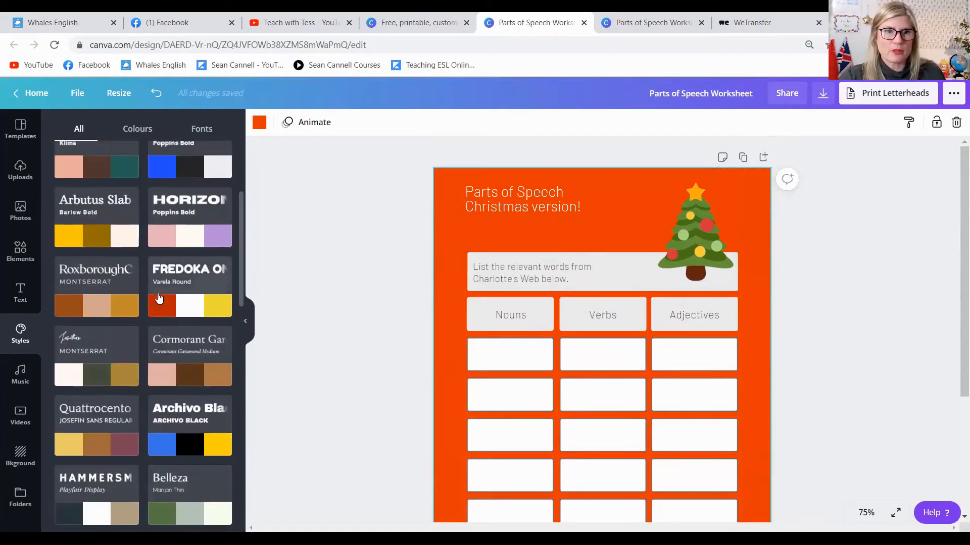
{"action": "scroll", "coordinate": [167, 323], "scroll_direction": "down", "scroll_amount": 1}
{"action": "left_click", "coordinate": [198, 406]}
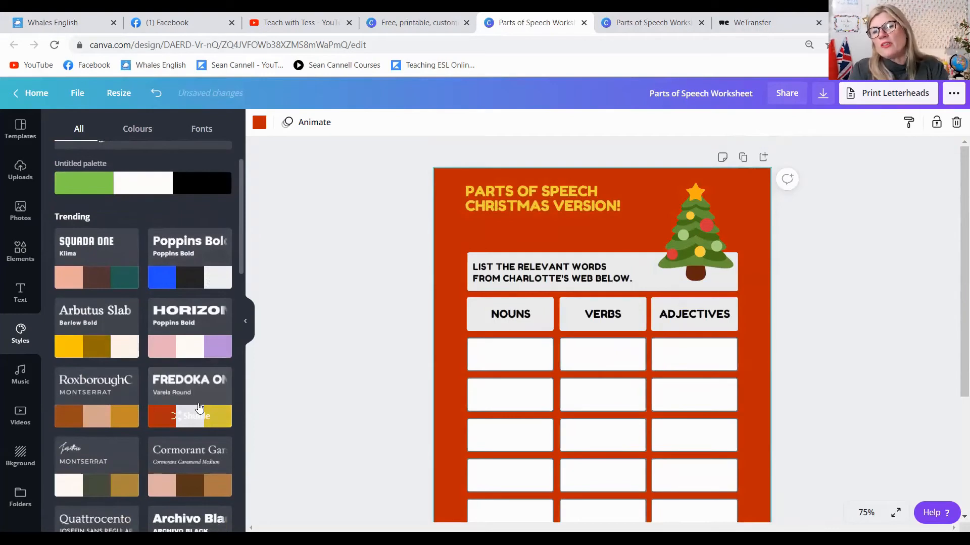
Move the "Parts of Speech Christmas version!" title slightly down towards the instruction box and check the whole page.
{"action": "mouse_move", "coordinate": [516, 203]}
{"action": "left_mouse_down"}
{"action": "mouse_move", "coordinate": [529, 225]}
{"action": "mouse_move", "coordinate": [516, 221]}
{"action": "left_mouse_up"}
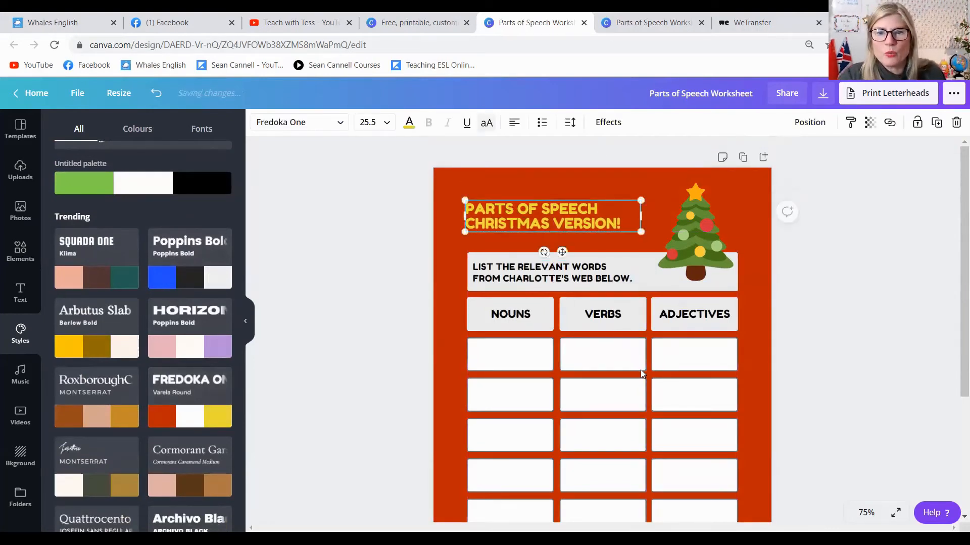
{"action": "left_click", "coordinate": [646, 346]}
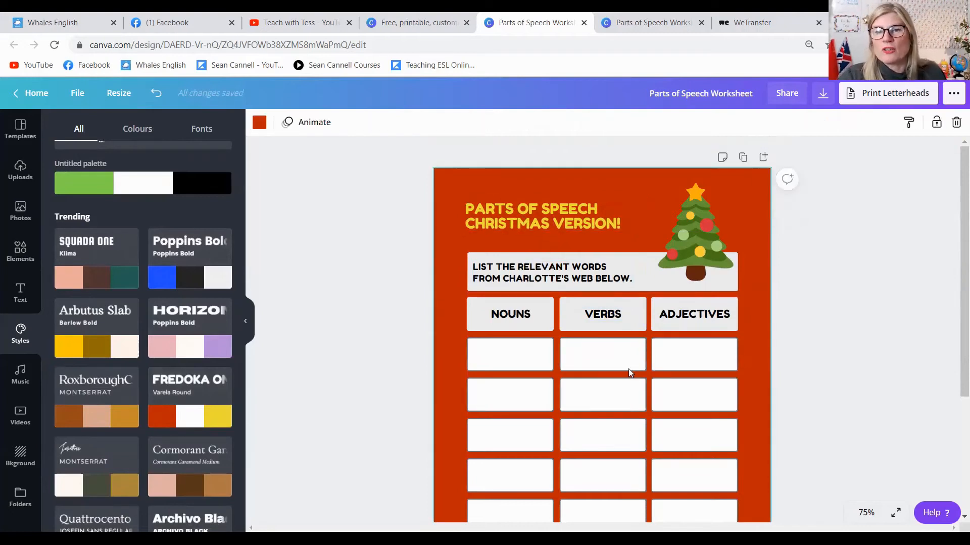
{"action": "scroll", "coordinate": [654, 377], "scroll_direction": "down", "scroll_amount": 3}
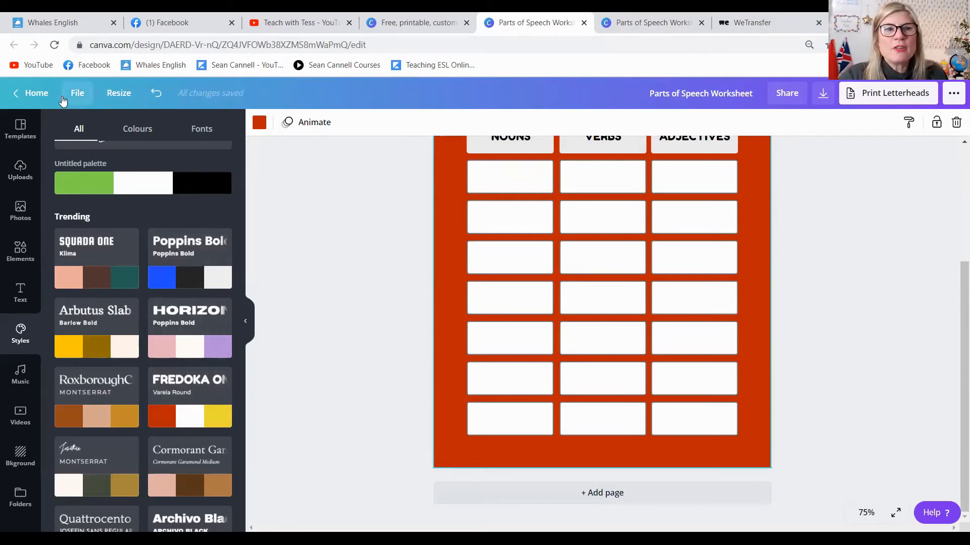
{"action": "scroll", "coordinate": [354, 228], "scroll_direction": "up", "scroll_amount": 4}
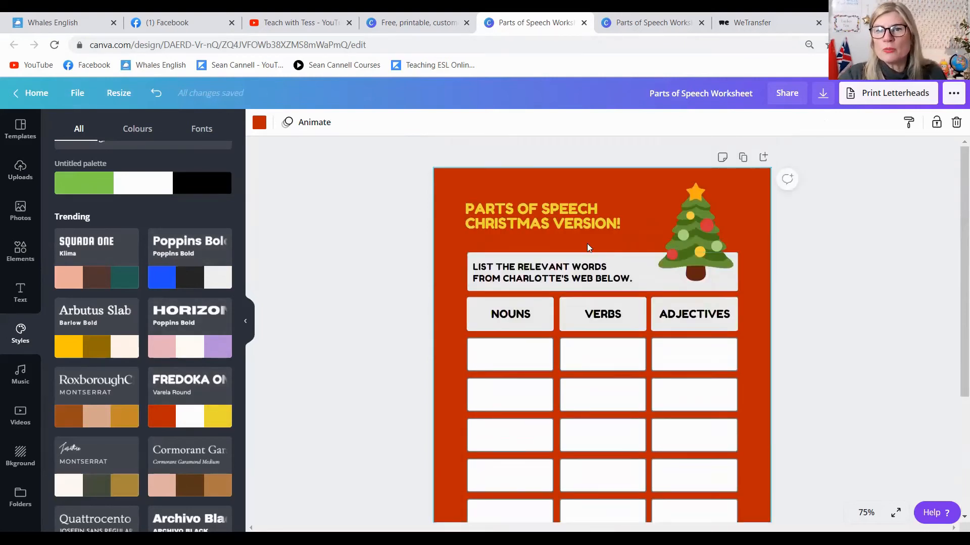
Leave the design for the home page and open the Maths category of the Education worksheet templates.
{"action": "left_click", "coordinate": [34, 93]}
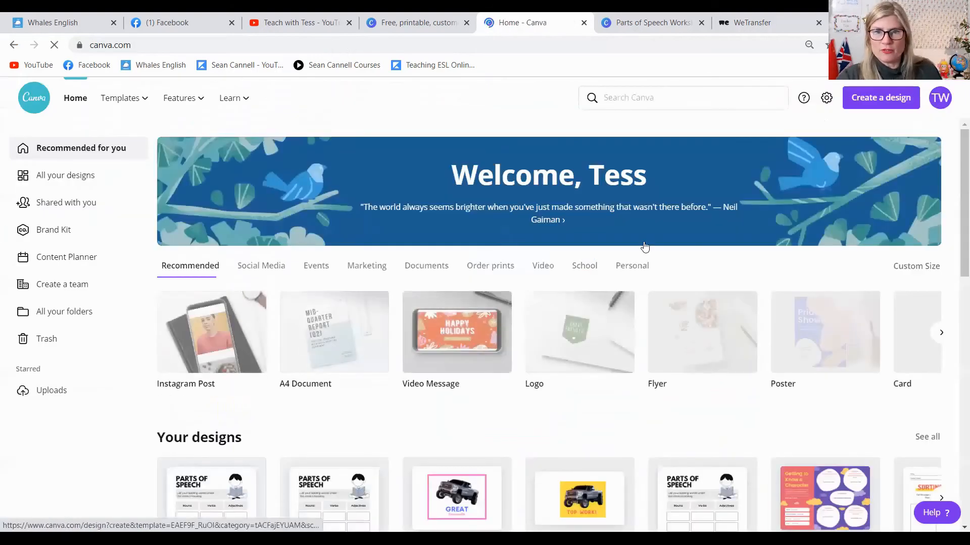
{"action": "scroll", "coordinate": [320, 447], "scroll_direction": "down", "scroll_amount": 4}
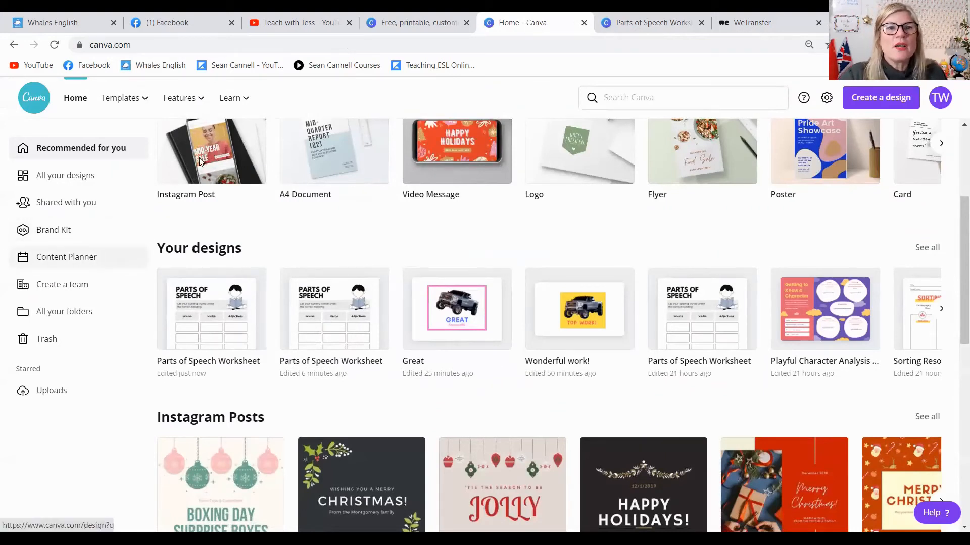
{"action": "mouse_move", "coordinate": [132, 98]}
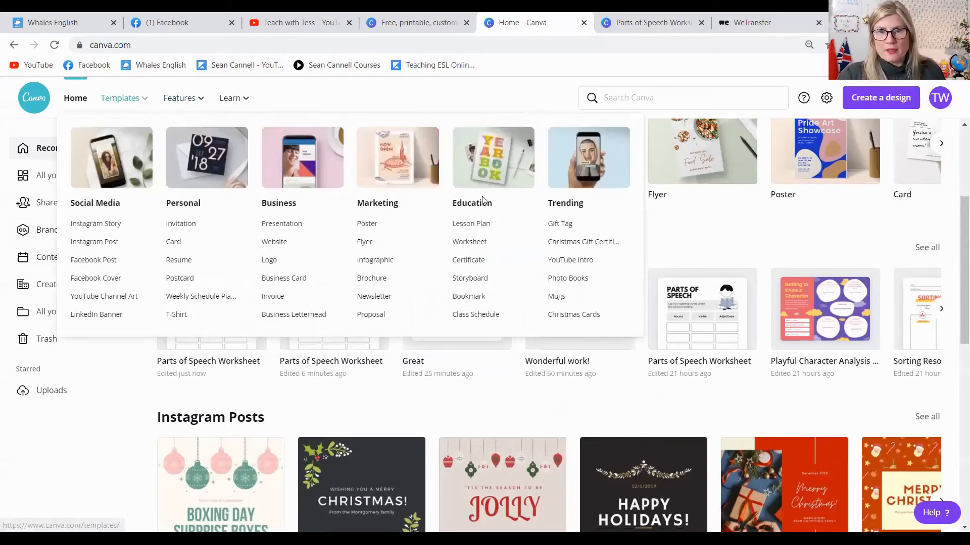
{"action": "left_click", "coordinate": [469, 242]}
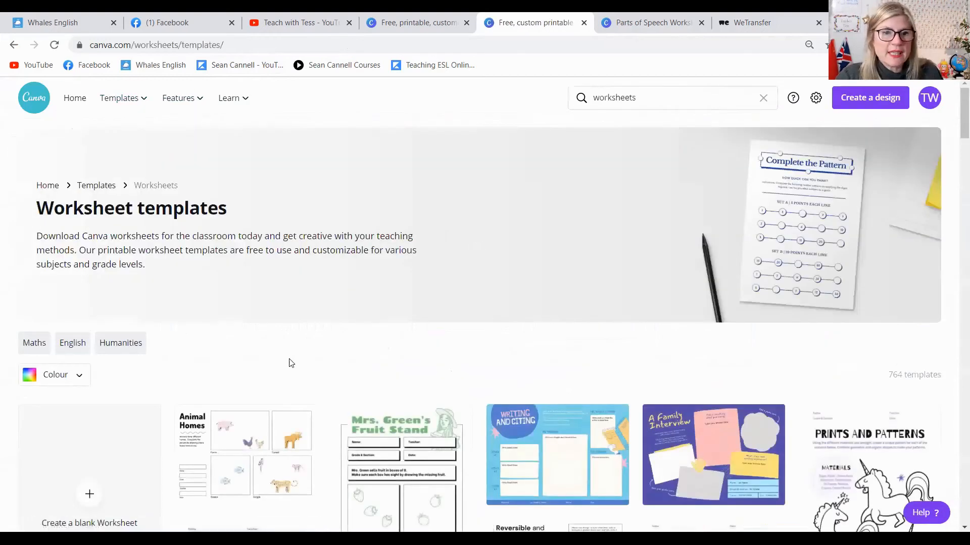
{"action": "scroll", "coordinate": [288, 361], "scroll_direction": "down", "scroll_amount": 3}
{"action": "left_click", "coordinate": [20, 221]}
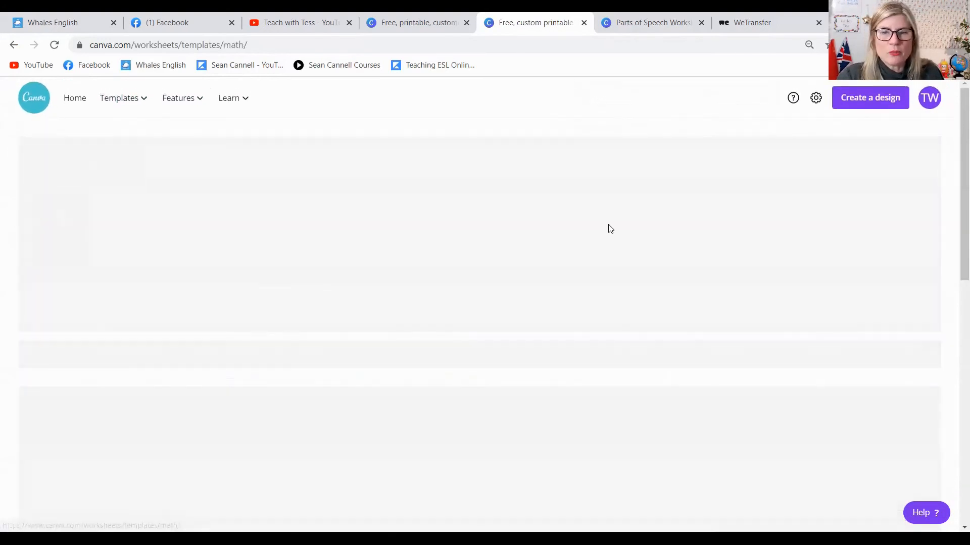
Preview the "Kandi's Candy Jars" maths template, close it and look through the other maths worksheets.
{"action": "scroll", "coordinate": [399, 329], "scroll_direction": "down", "scroll_amount": 3}
{"action": "left_click", "coordinate": [398, 329]}
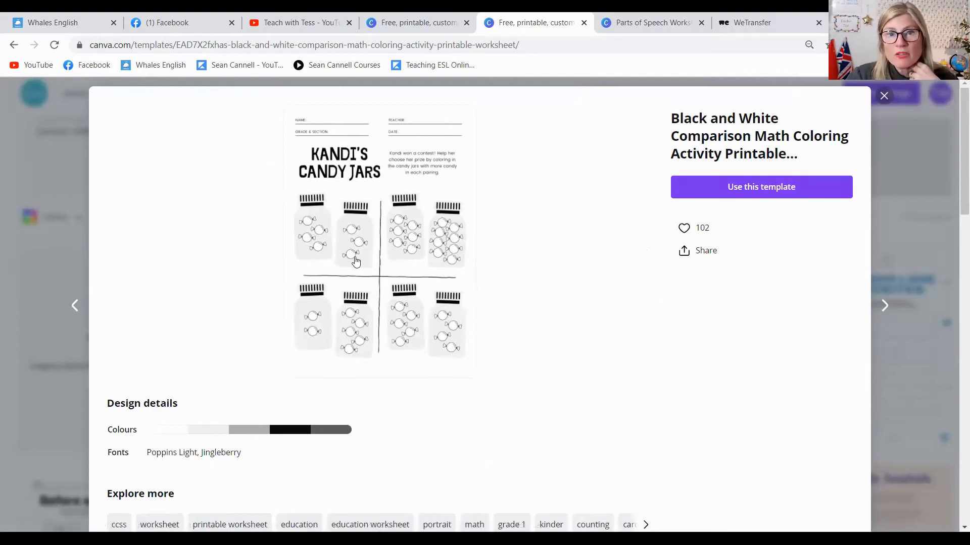
{"action": "left_click", "coordinate": [884, 96]}
{"action": "scroll", "coordinate": [575, 354], "scroll_direction": "down", "scroll_amount": 3}
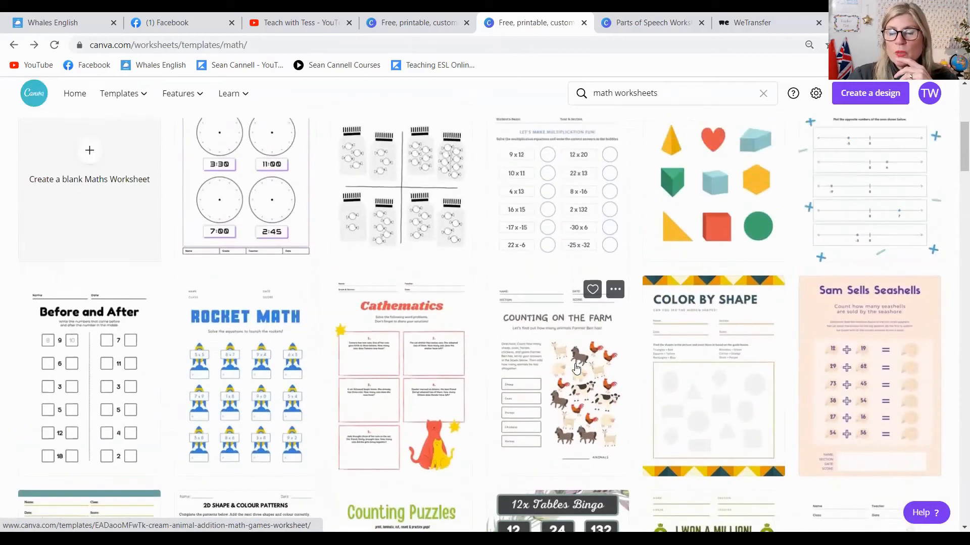
{"action": "scroll", "coordinate": [606, 354], "scroll_direction": "up", "scroll_amount": 3}
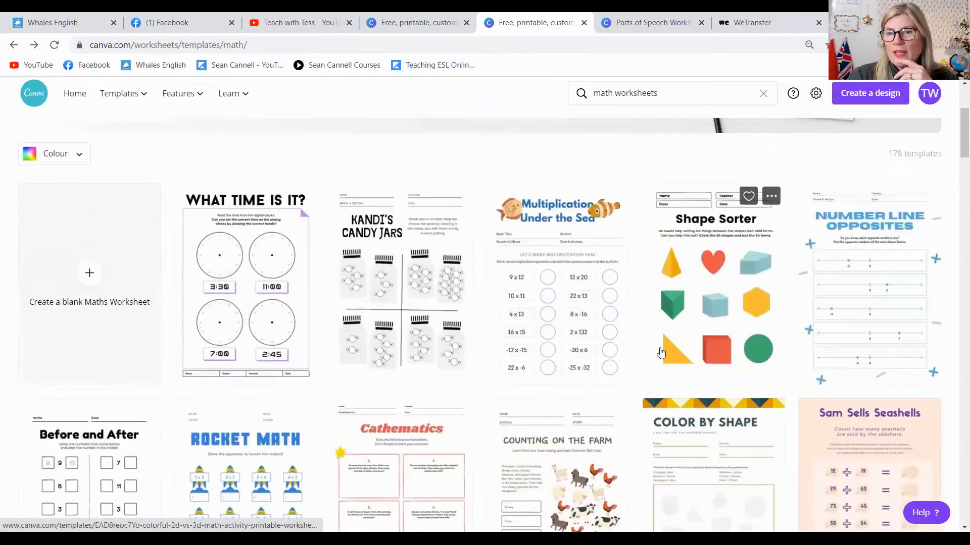
Preview the "Shape Sorter" maths worksheet and start a new design from that template.
{"action": "left_click", "coordinate": [640, 328]}
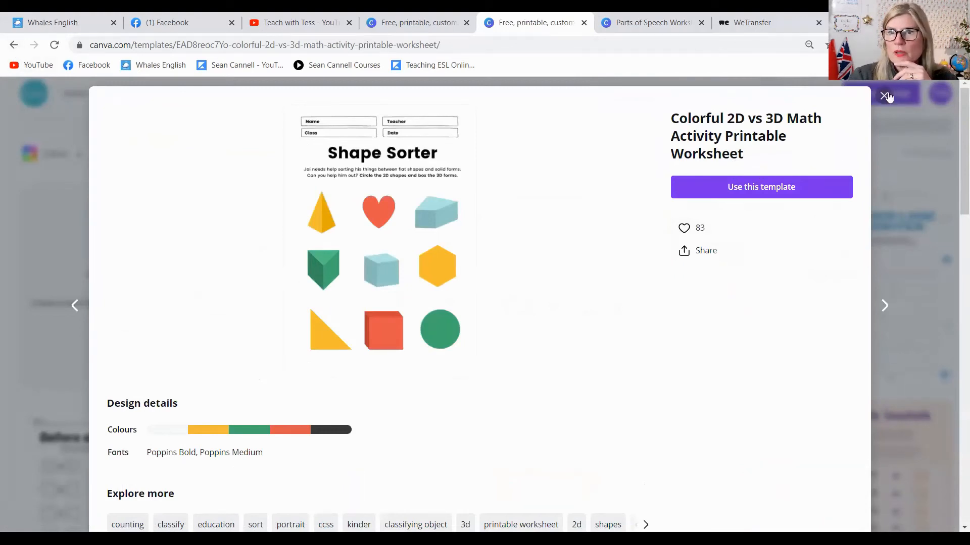
{"action": "left_click", "coordinate": [884, 96]}
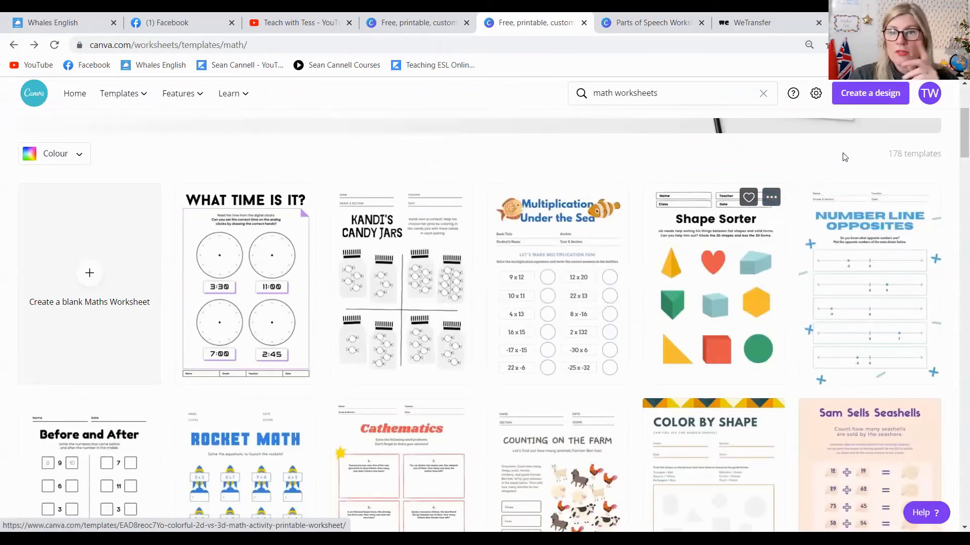
{"action": "key", "text": "Return"}
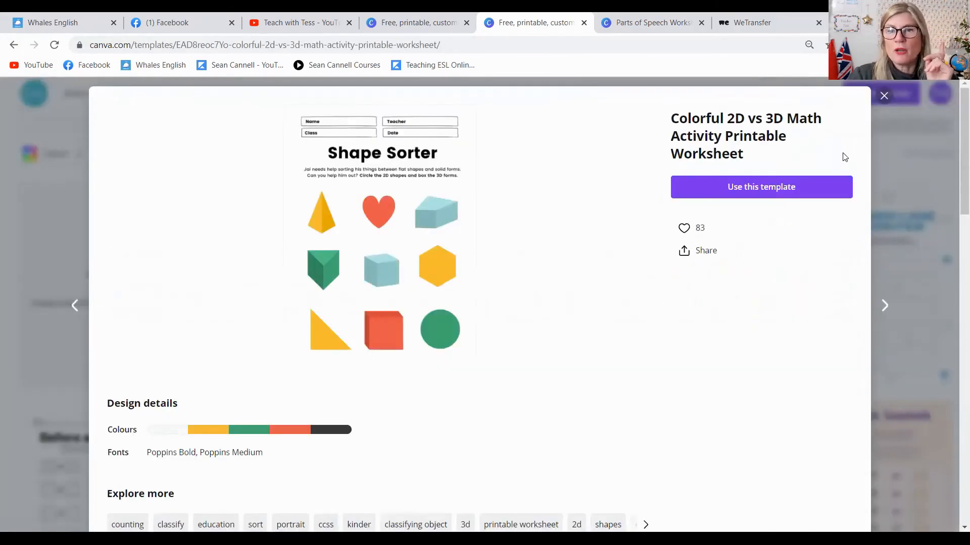
{"action": "left_click", "coordinate": [761, 187]}
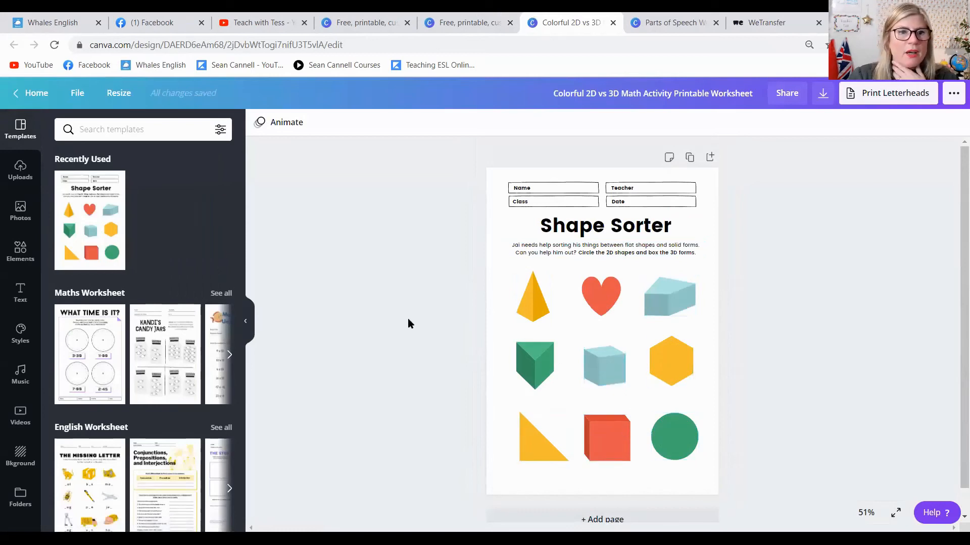
Replace the Shape Sorter page with the "Counting Cats and Dogs" worksheet template.
{"action": "scroll", "coordinate": [93, 306], "scroll_direction": "down", "scroll_amount": 10}
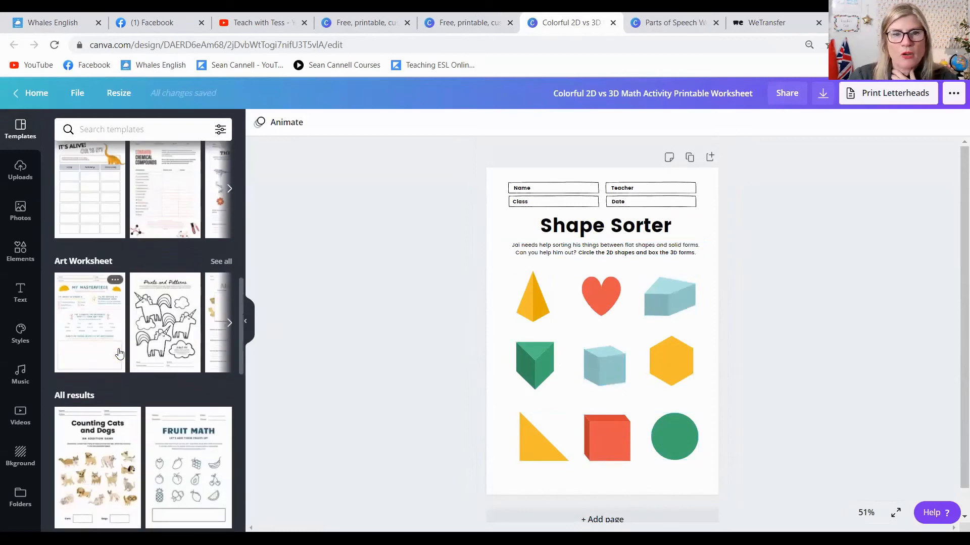
{"action": "scroll", "coordinate": [120, 352], "scroll_direction": "down", "scroll_amount": 3}
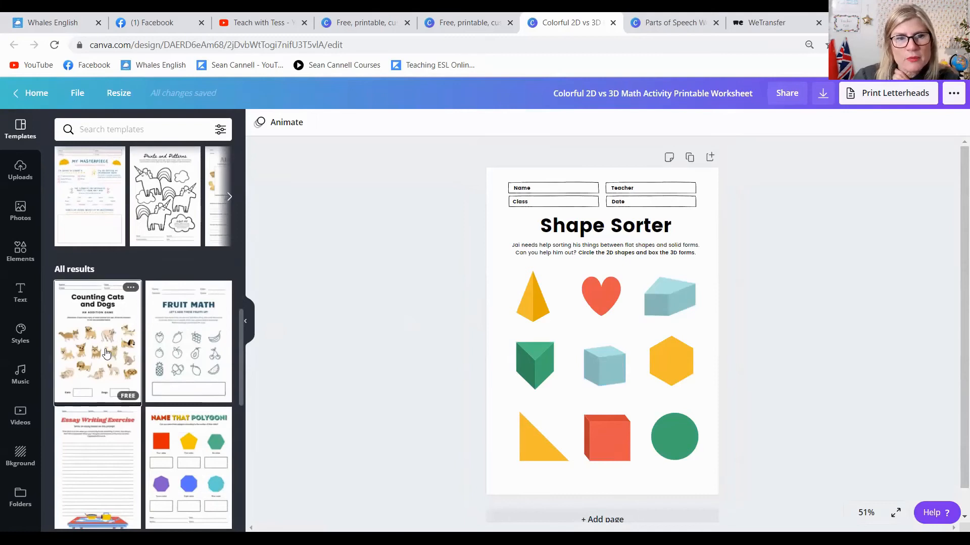
{"action": "left_click", "coordinate": [106, 352]}
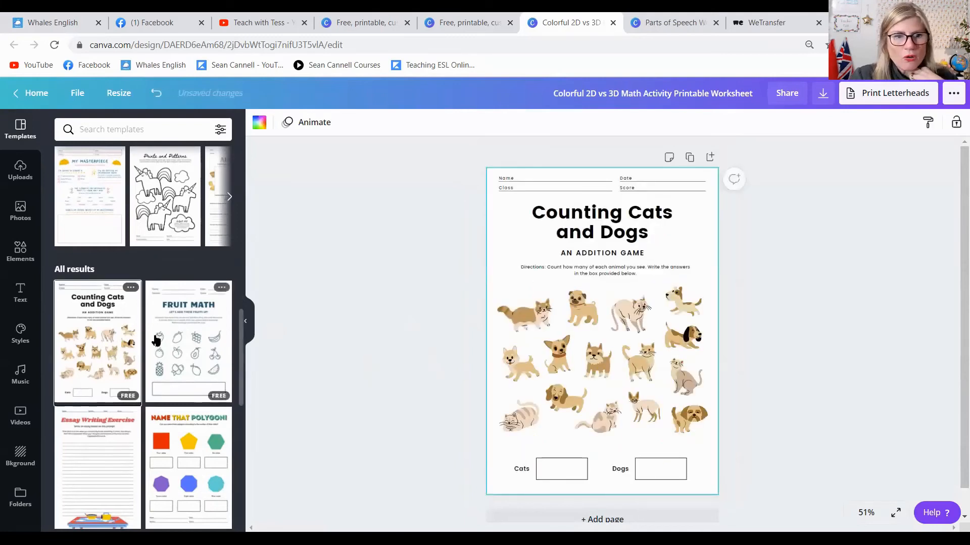
Apply the "Name That Polygon!" template to the page and browse the remaining worksheet templates.
{"action": "scroll", "coordinate": [156, 341], "scroll_direction": "down", "scroll_amount": 5}
{"action": "left_click", "coordinate": [187, 212]}
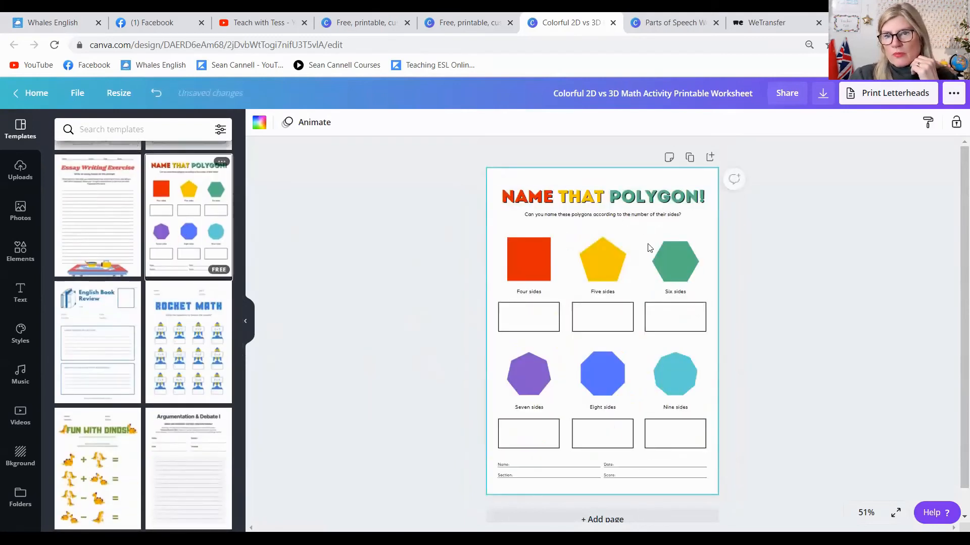
{"action": "scroll", "coordinate": [152, 344], "scroll_direction": "down", "scroll_amount": 5}
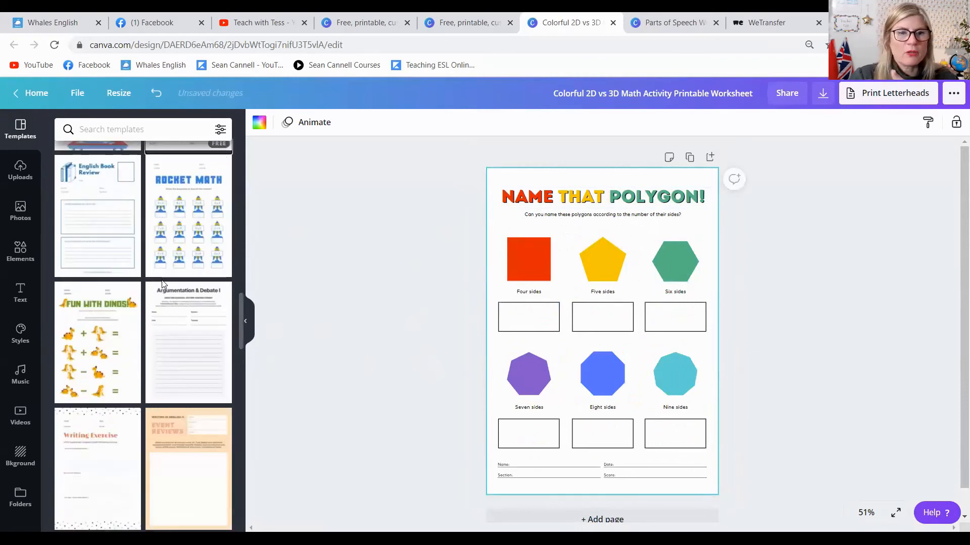
{"action": "scroll", "coordinate": [202, 354], "scroll_direction": "down", "scroll_amount": 3}
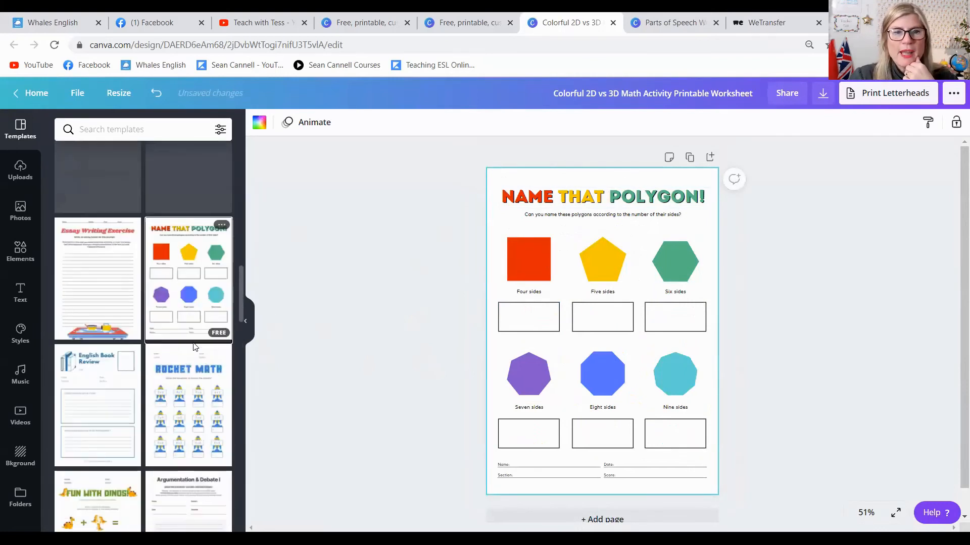
{"action": "scroll", "coordinate": [187, 364], "scroll_direction": "down", "scroll_amount": 5}
{"action": "scroll", "coordinate": [187, 365], "scroll_direction": "up", "scroll_amount": 15}
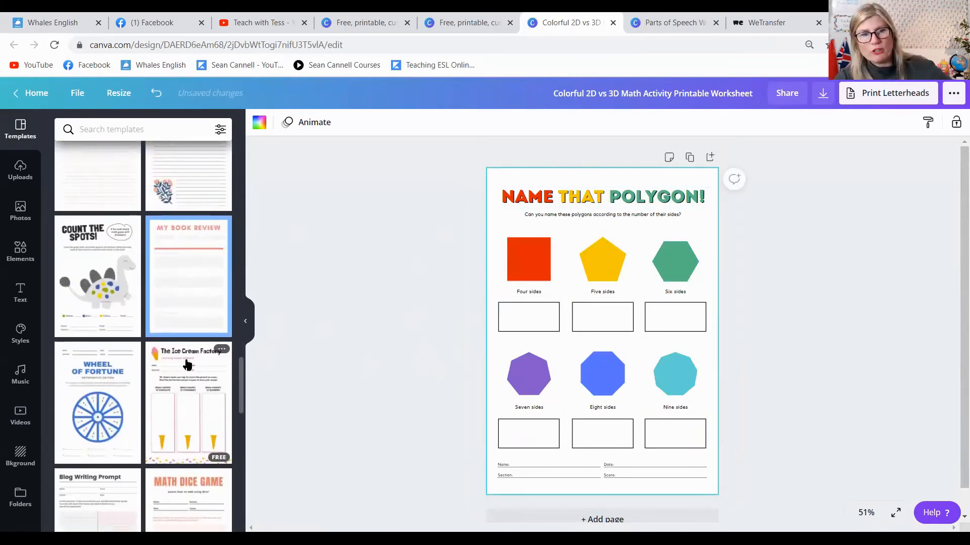
{"action": "scroll", "coordinate": [186, 358], "scroll_direction": "up", "scroll_amount": 6}
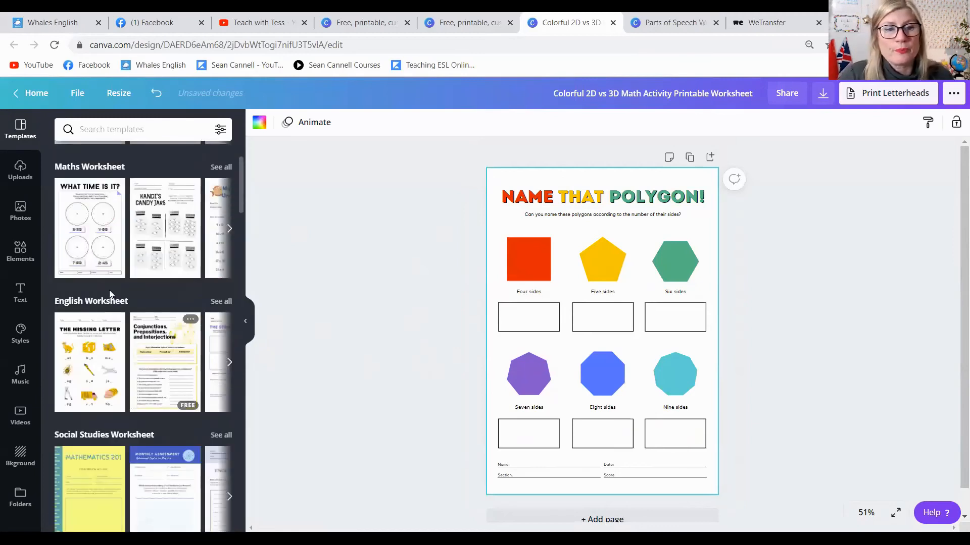
{"action": "scroll", "coordinate": [110, 288], "scroll_direction": "up", "scroll_amount": 4}
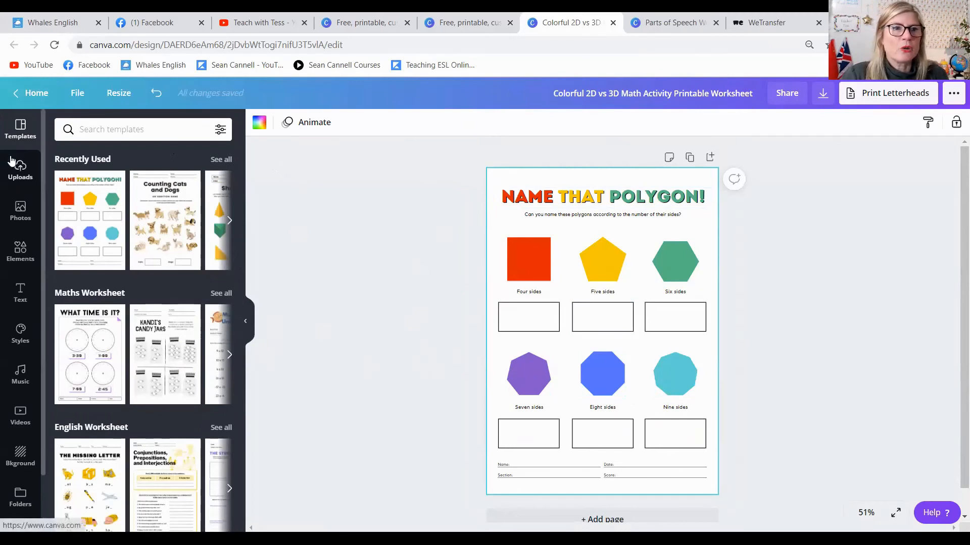
Return to the home page and reopen the red Christmas version of the Parts of Speech worksheet.
{"action": "left_click", "coordinate": [31, 89]}
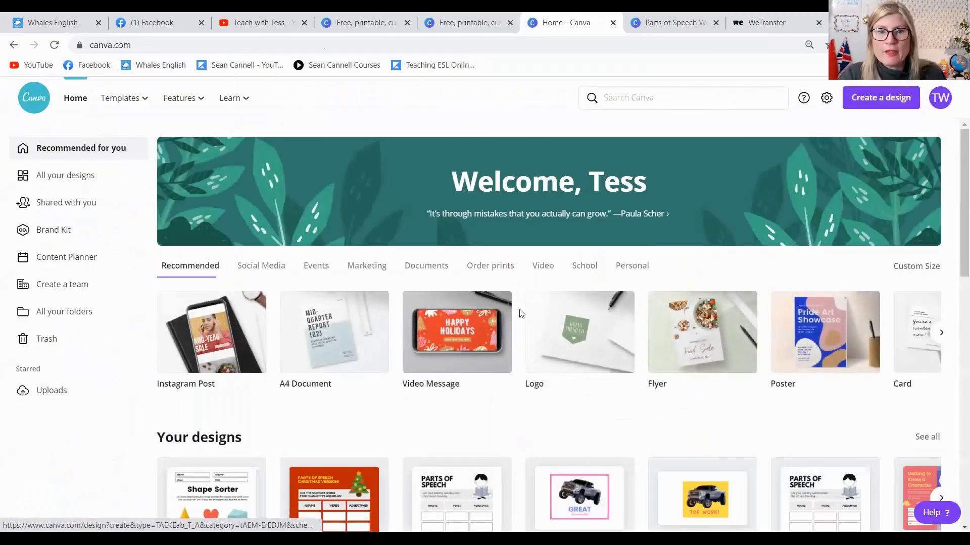
{"action": "scroll", "coordinate": [300, 358], "scroll_direction": "down", "scroll_amount": 1}
{"action": "left_click", "coordinate": [326, 407]}
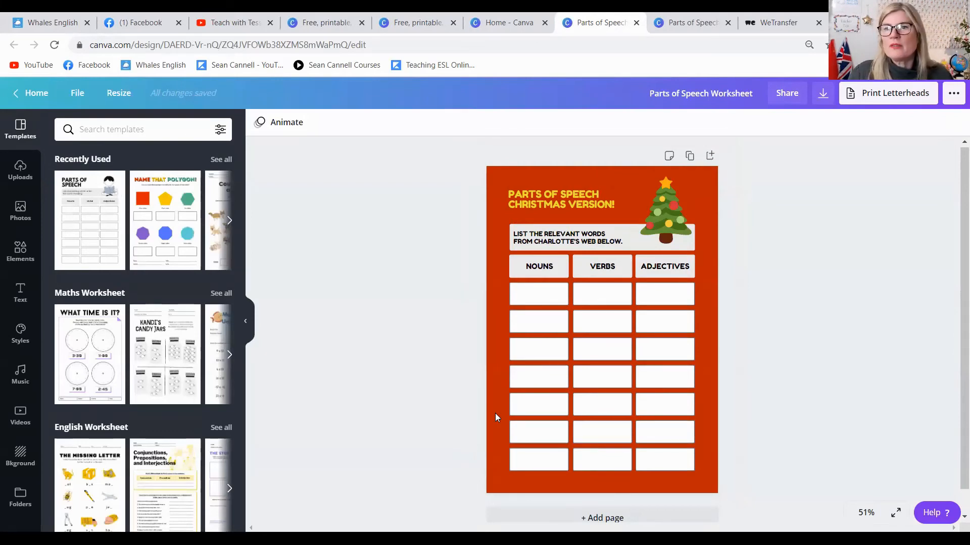
Open the worksheet's download options, review the available file types and select PNG.
{"action": "left_click", "coordinate": [819, 96]}
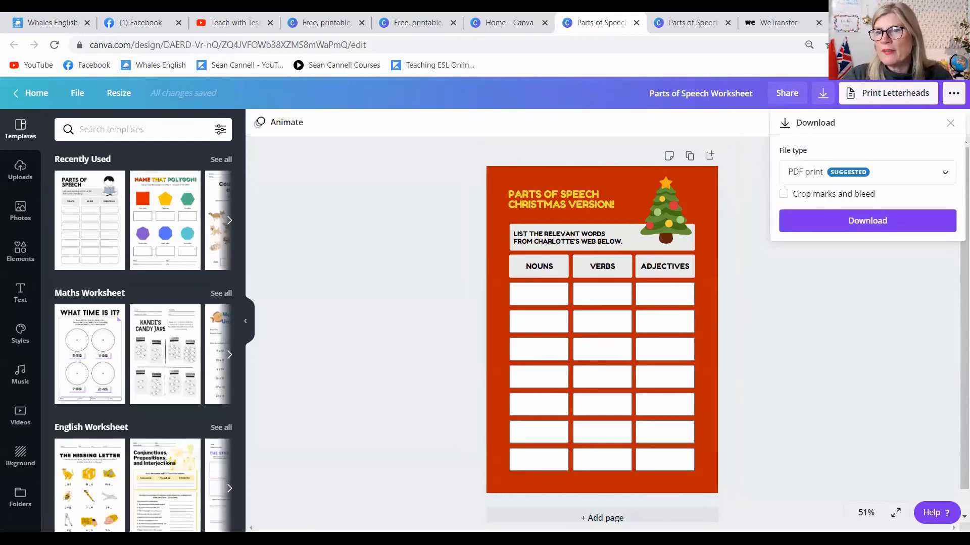
{"action": "left_click", "coordinate": [843, 172]}
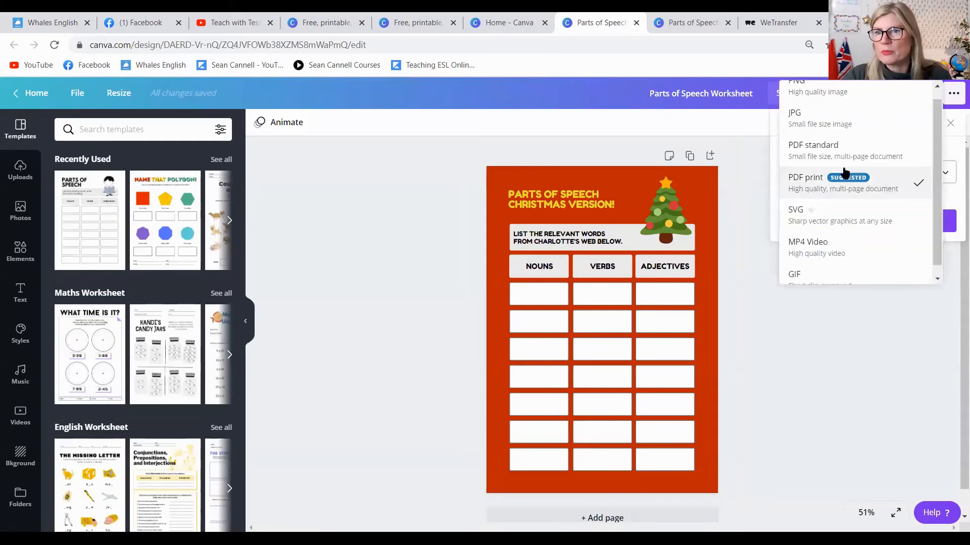
{"action": "scroll", "coordinate": [843, 173], "scroll_direction": "up", "scroll_amount": 1}
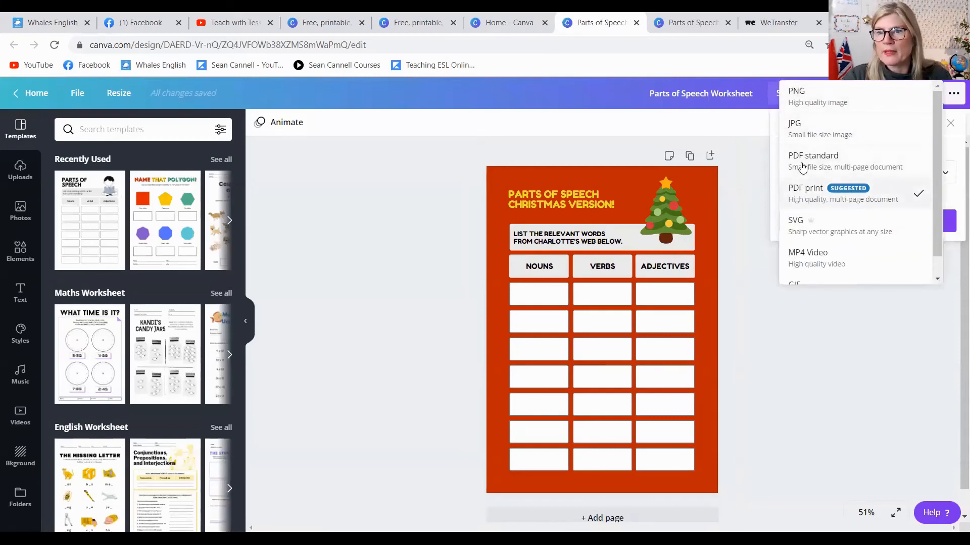
{"action": "scroll", "coordinate": [802, 167], "scroll_direction": "down", "scroll_amount": 1}
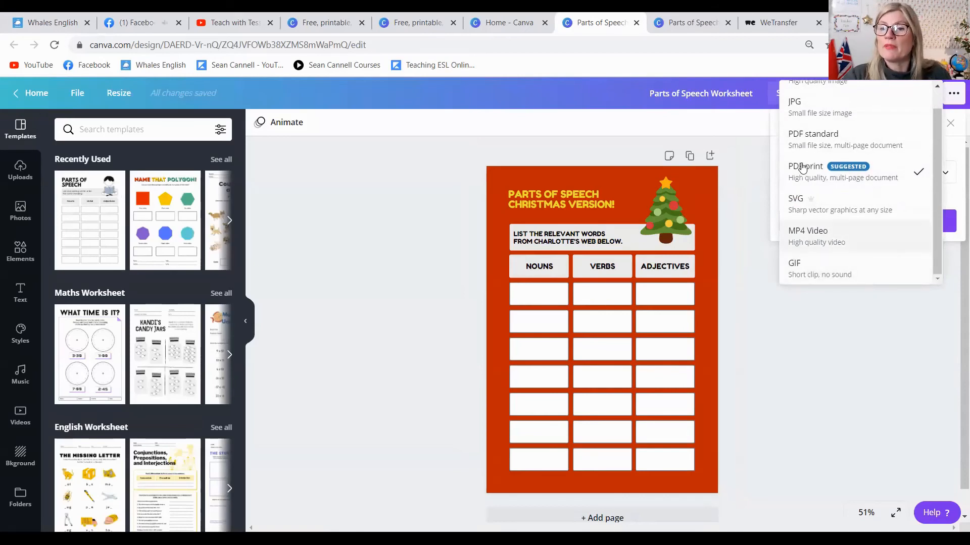
{"action": "scroll", "coordinate": [802, 167], "scroll_direction": "up", "scroll_amount": 1}
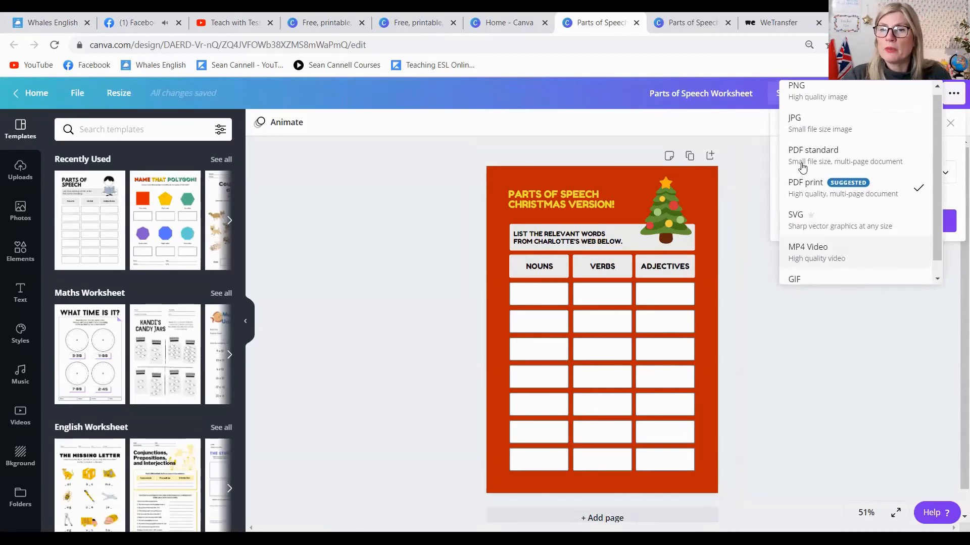
{"action": "left_click", "coordinate": [819, 100]}
Change the file type to PDF print and download the worksheet.
{"action": "left_click", "coordinate": [831, 172]}
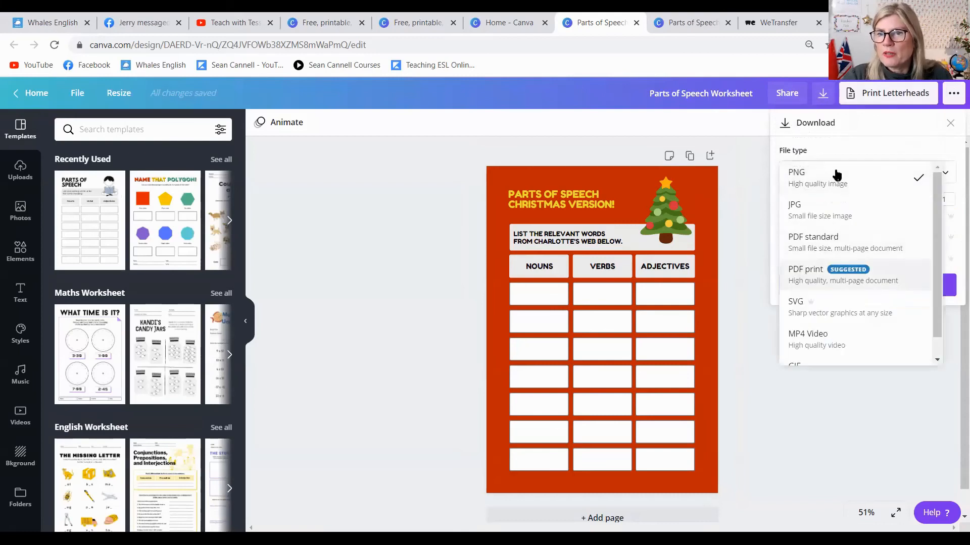
{"action": "left_click", "coordinate": [836, 274]}
{"action": "left_click", "coordinate": [859, 220]}
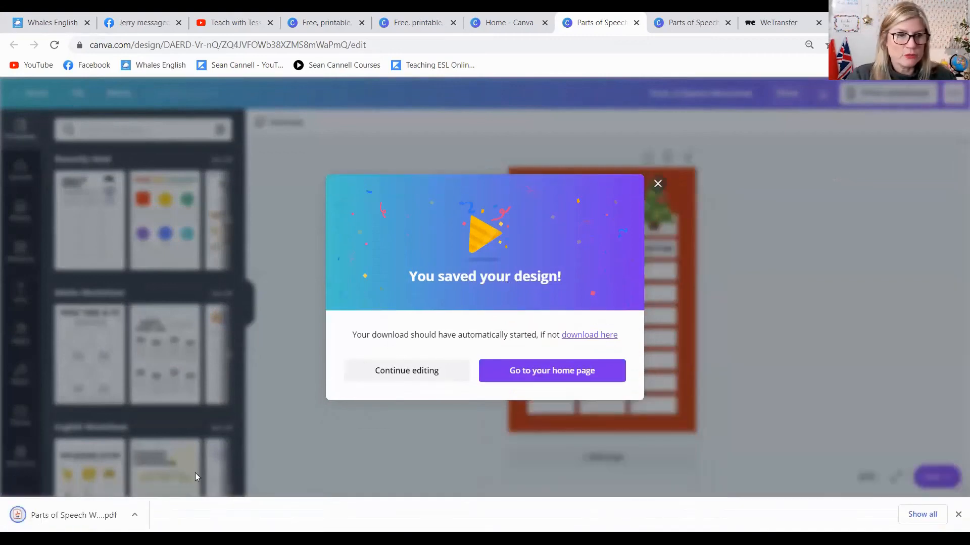
Open the downloaded Parts of Speech Worksheet PDF and look over the page.
{"action": "left_click", "coordinate": [70, 515]}
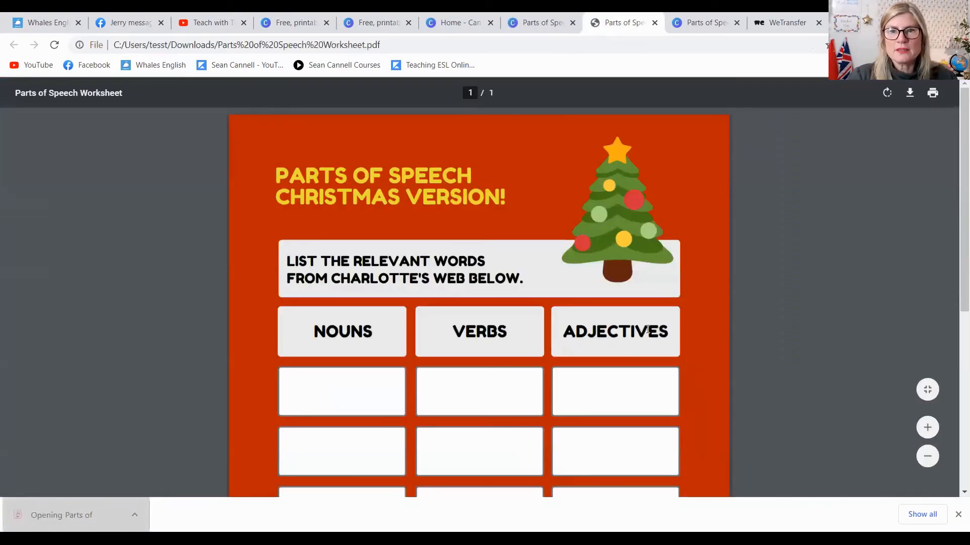
{"action": "scroll", "coordinate": [662, 302], "scroll_direction": "down", "scroll_amount": 6}
{"action": "scroll", "coordinate": [663, 303], "scroll_direction": "up", "scroll_amount": 6}
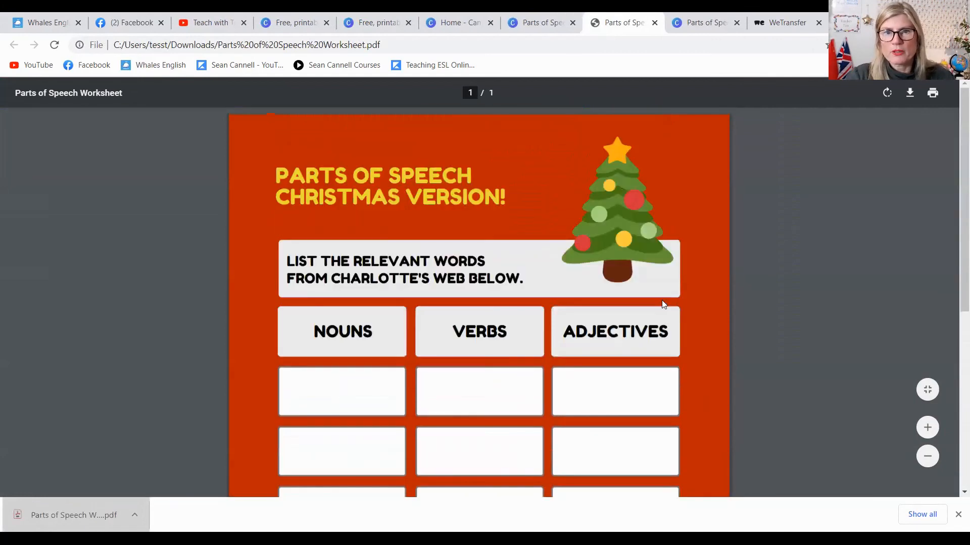